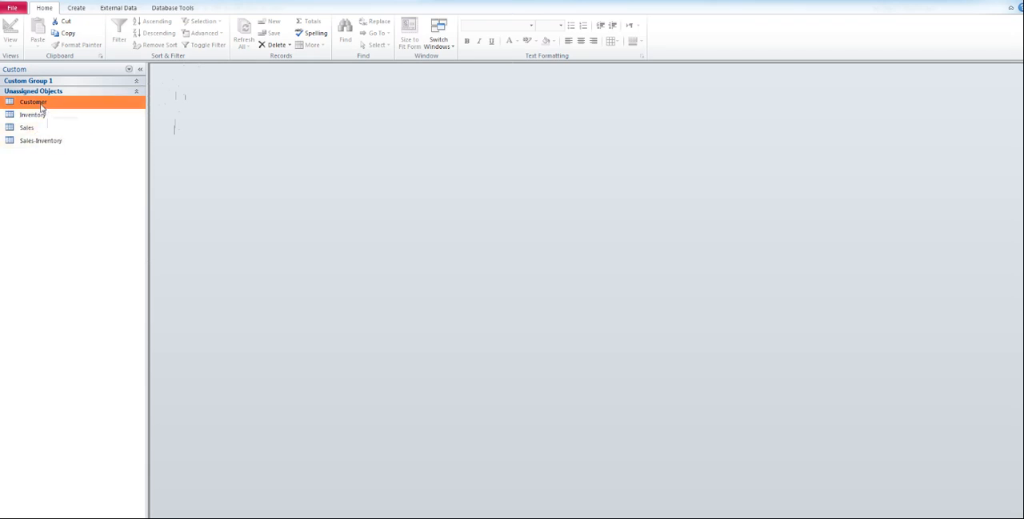
# Step: Examine the Customer table's records, its field names, data types and primary key in Design View, and close the table
pyautogui.doubleClick(40, 103)
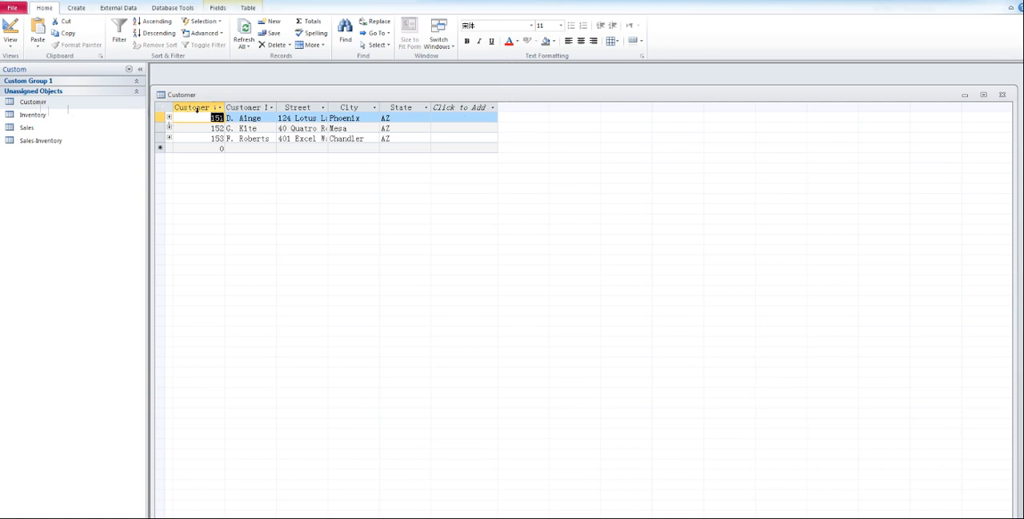
pyautogui.rightClick(32, 103)
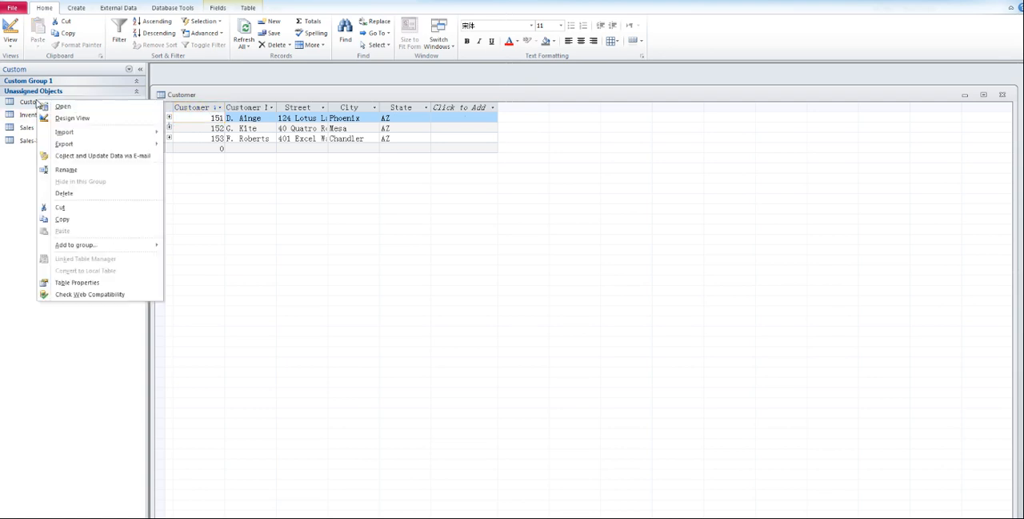
pyautogui.click(74, 118)
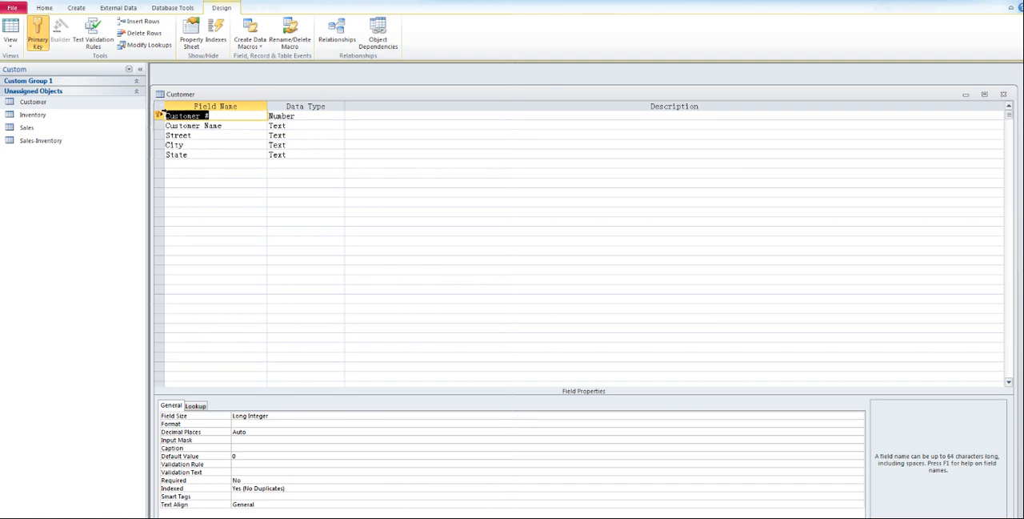
pyautogui.click(1003, 94)
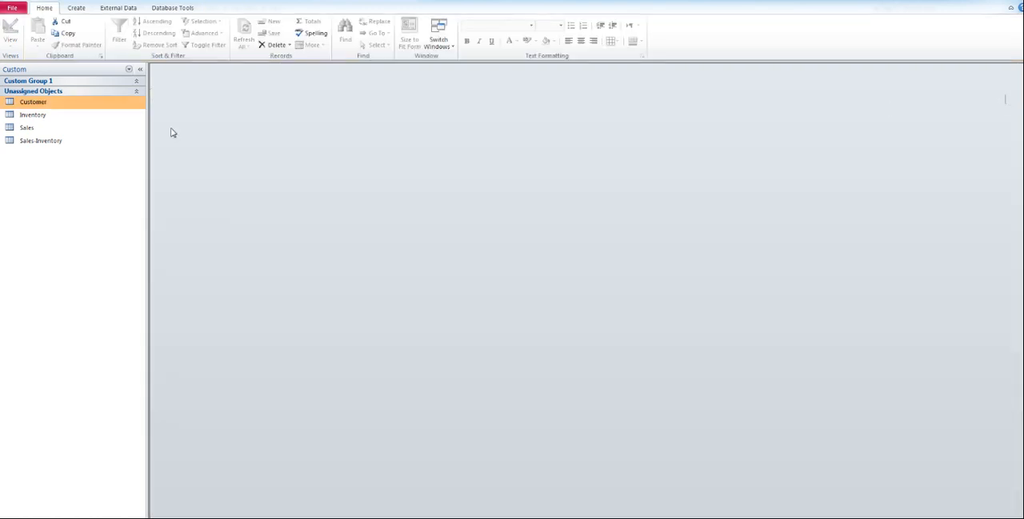
# Step: Examine the Inventory table's fields and primary key in Design View, and close the table
pyautogui.rightClick(33, 116)
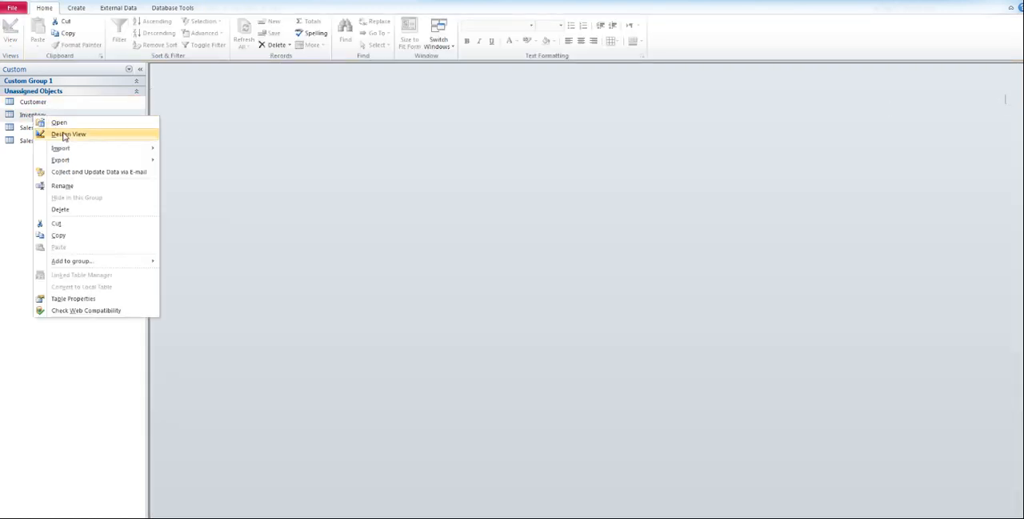
pyautogui.click(64, 135)
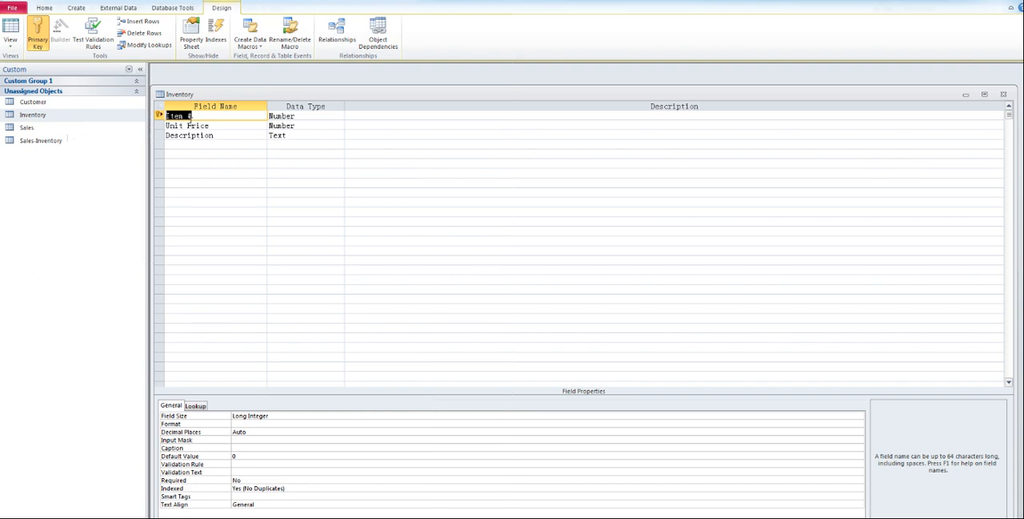
pyautogui.click(1003, 95)
# Step: Examine the Sales table's fields and primary key in Design View, and close the table
pyautogui.click(32, 130)
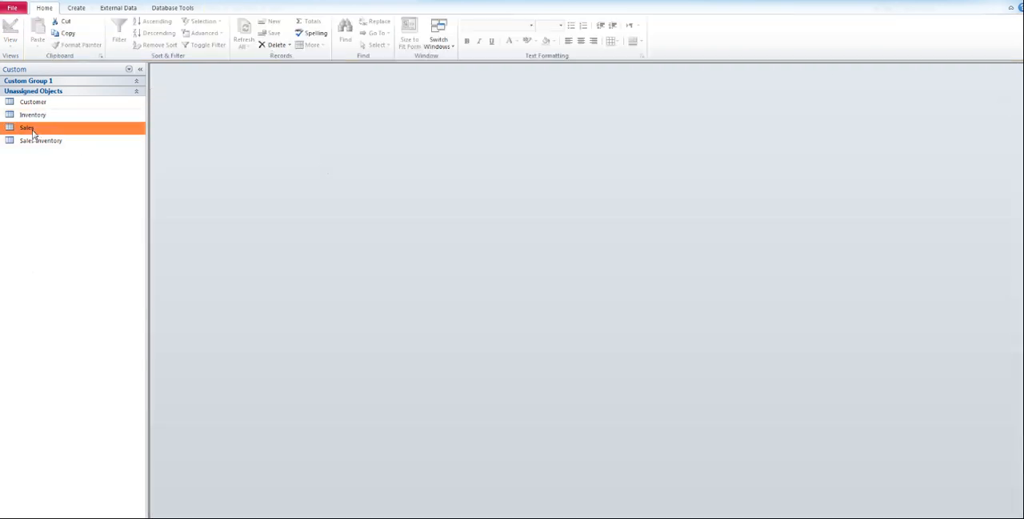
pyautogui.rightClick(32, 131)
pyautogui.click(66, 146)
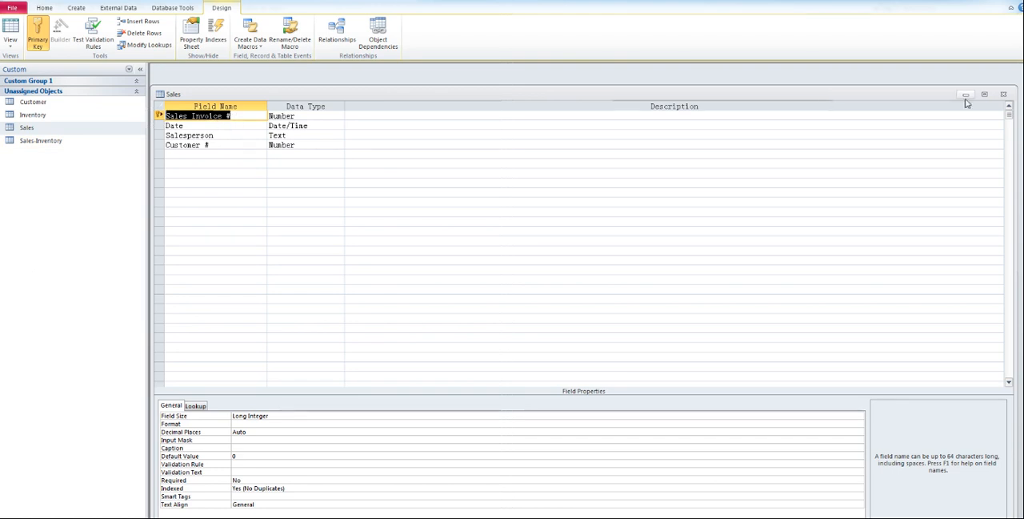
pyautogui.click(1004, 95)
# Step: Examine the Sales-Inventory table's Sales Invoice # and Item # key fields in Design View, and close the table
pyautogui.click(40, 146)
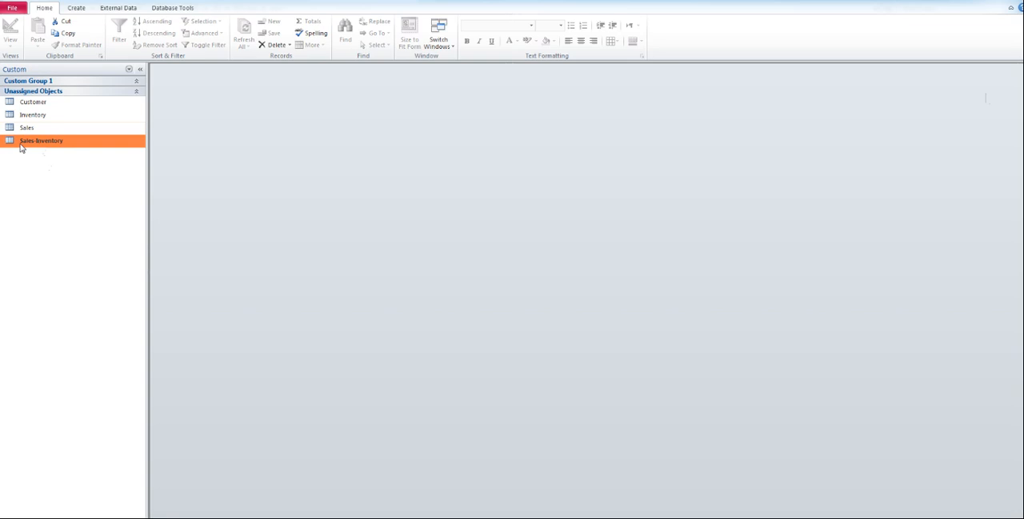
pyautogui.rightClick(22, 148)
pyautogui.click(58, 162)
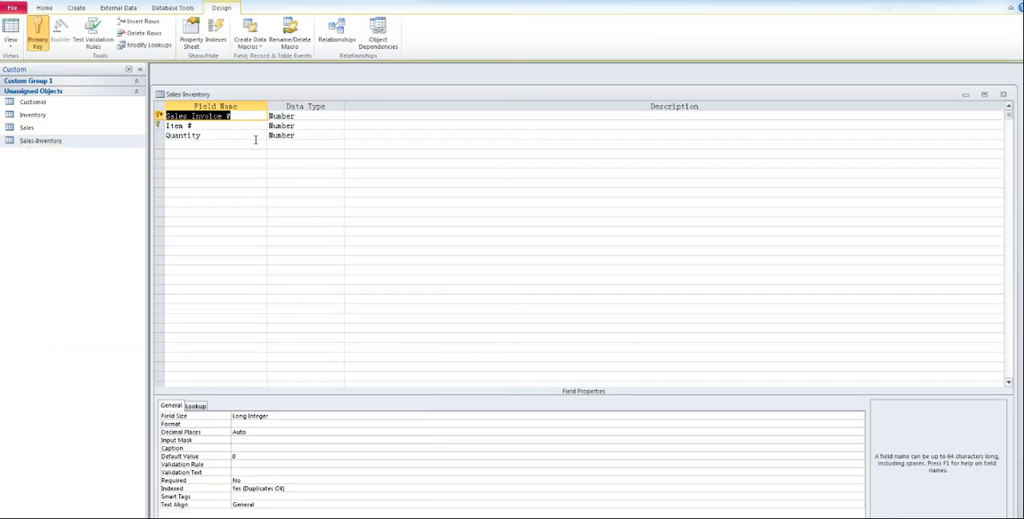
pyautogui.click(211, 126)
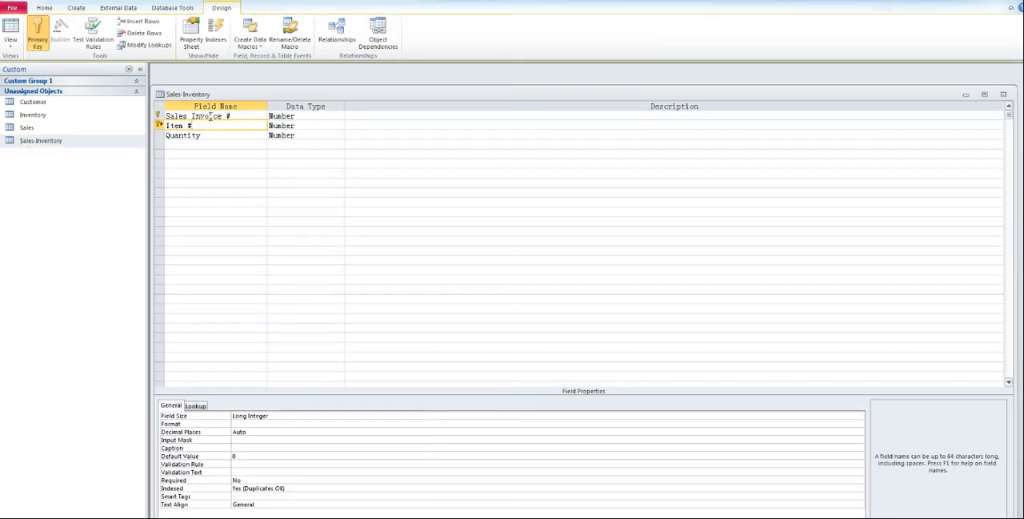
pyautogui.click(211, 117)
pyautogui.click(210, 124)
pyautogui.click(1003, 95)
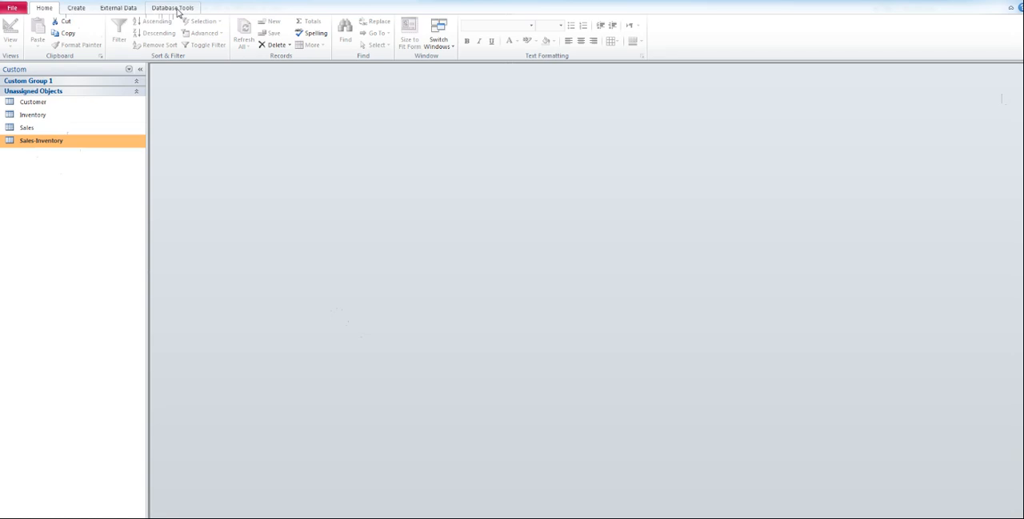
# Step: Open the database relationships, arrange the tables so Sales-Inventory sits between Sales and Inventory, and close the diagram
pyautogui.click(177, 8)
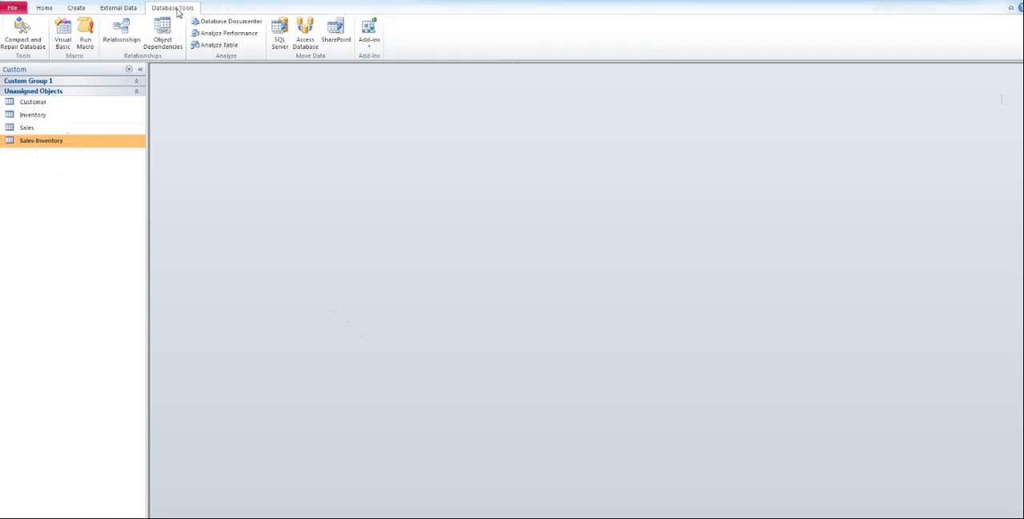
pyautogui.click(122, 44)
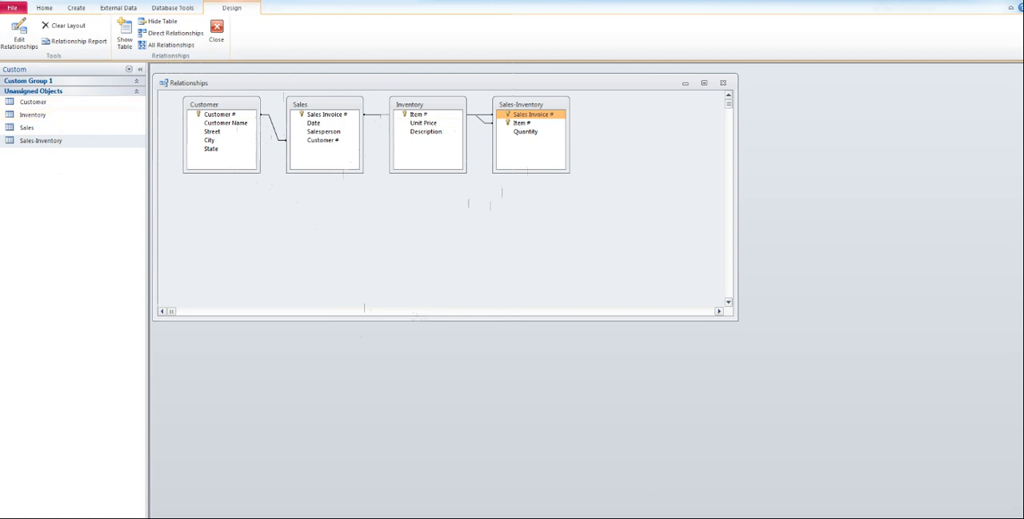
pyautogui.moveTo(428, 107); pyautogui.dragTo(669, 111)
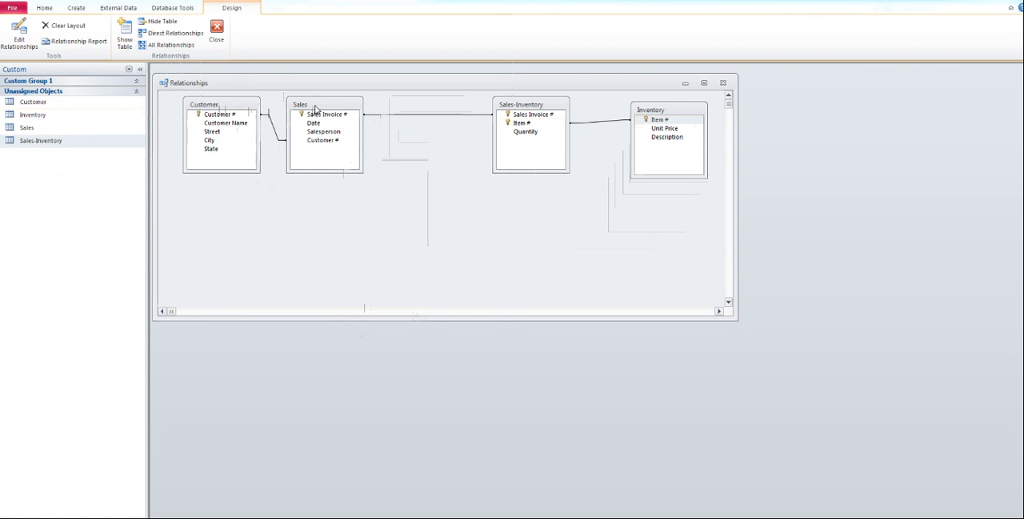
pyautogui.click(248, 127)
pyautogui.click(237, 116)
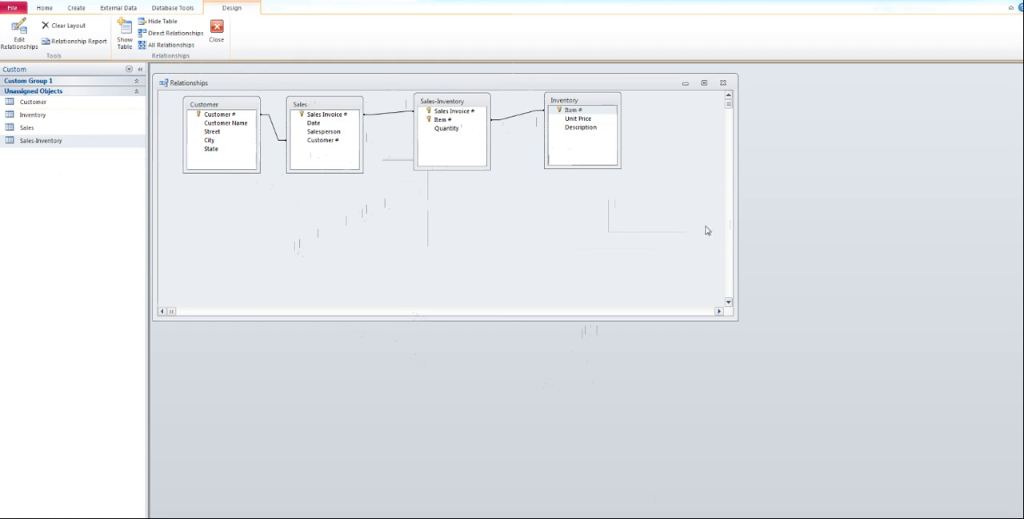
pyautogui.click(722, 83)
pyautogui.click(513, 300)
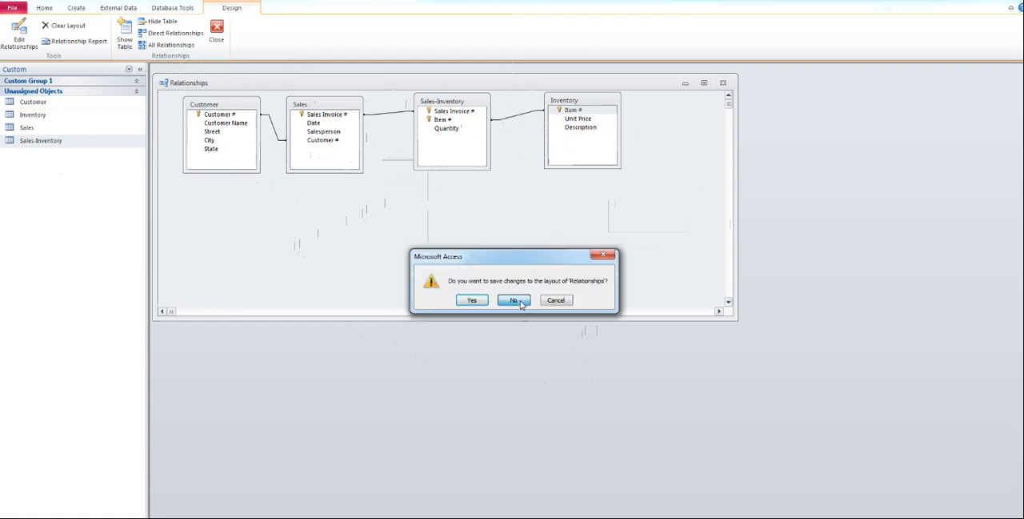
# Step: Create a query design with the Inventory, Sales and Sales-Inventory tables, arranging Sales-Inventory between the other two
pyautogui.click(74, 10)
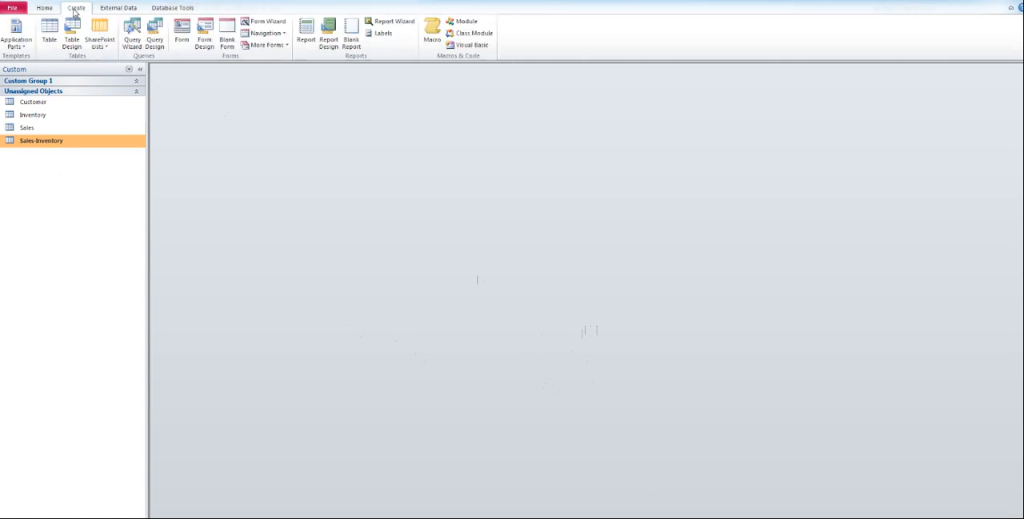
pyautogui.click(155, 46)
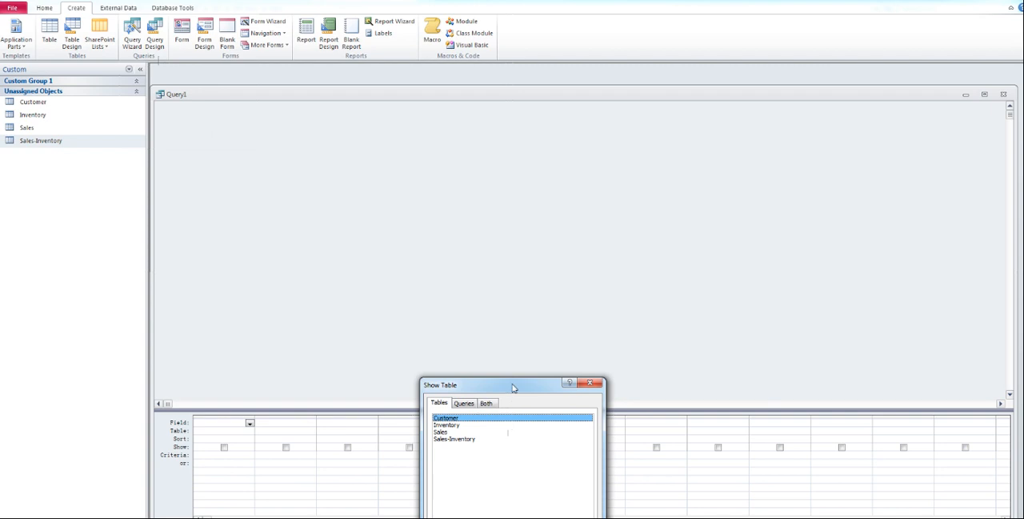
pyautogui.moveTo(513, 387); pyautogui.dragTo(488, 182)
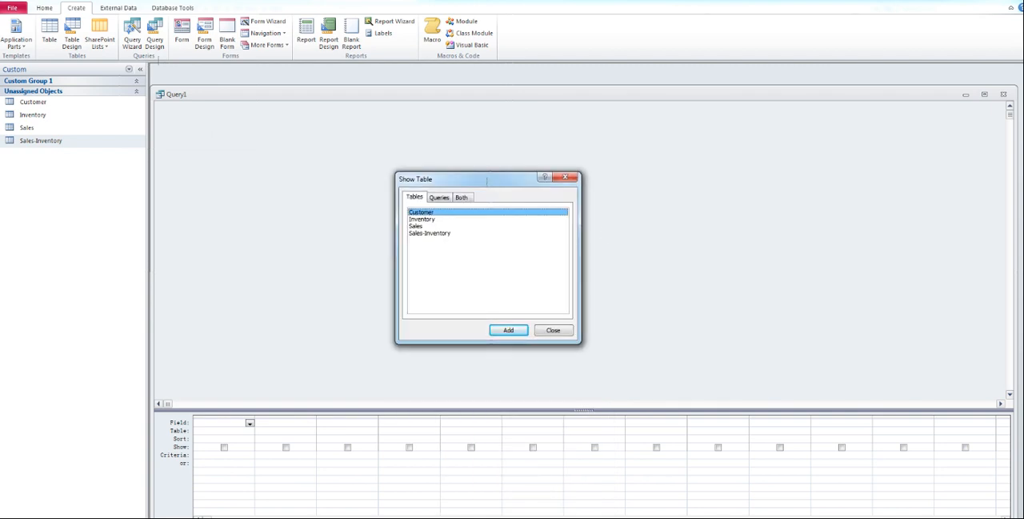
pyautogui.doubleClick(424, 220)
pyautogui.click(424, 227)
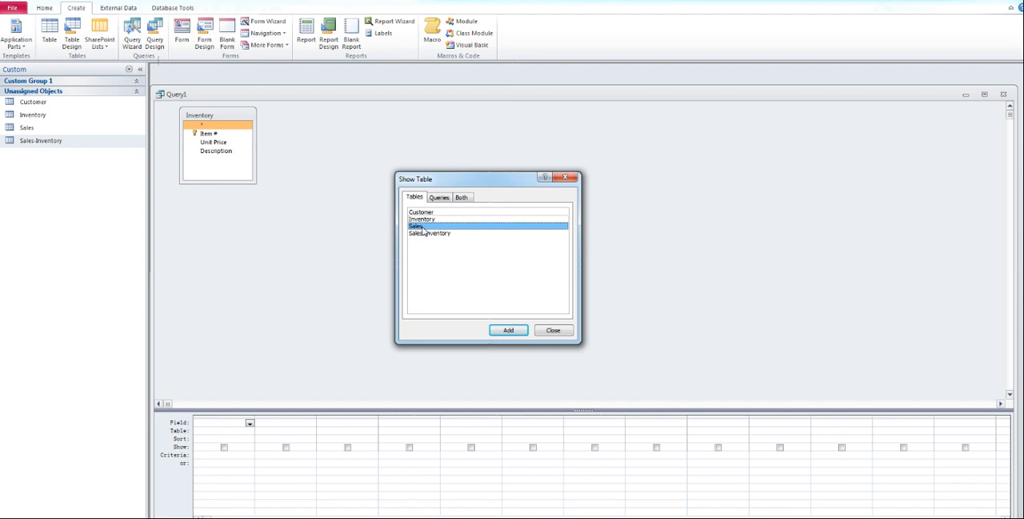
pyautogui.doubleClick(424, 228)
pyautogui.doubleClick(424, 233)
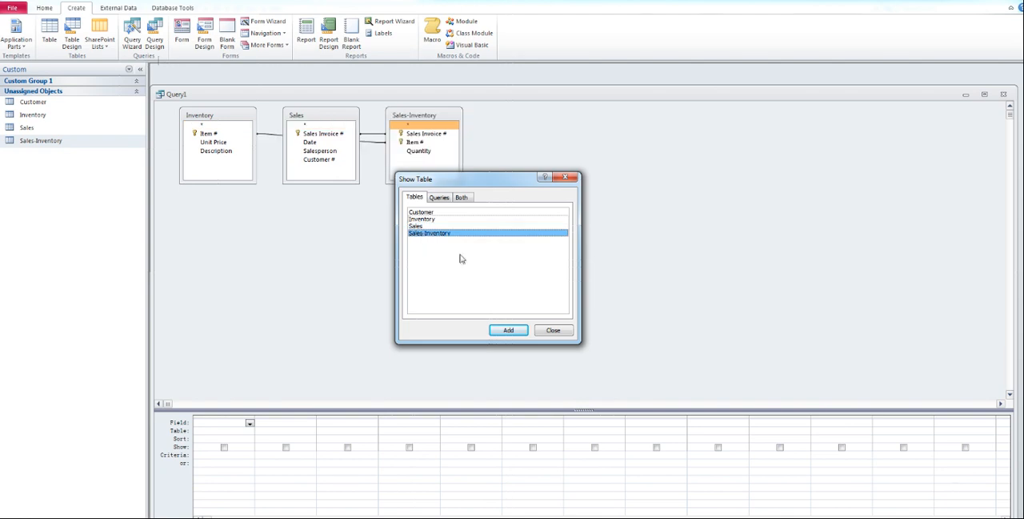
pyautogui.click(554, 330)
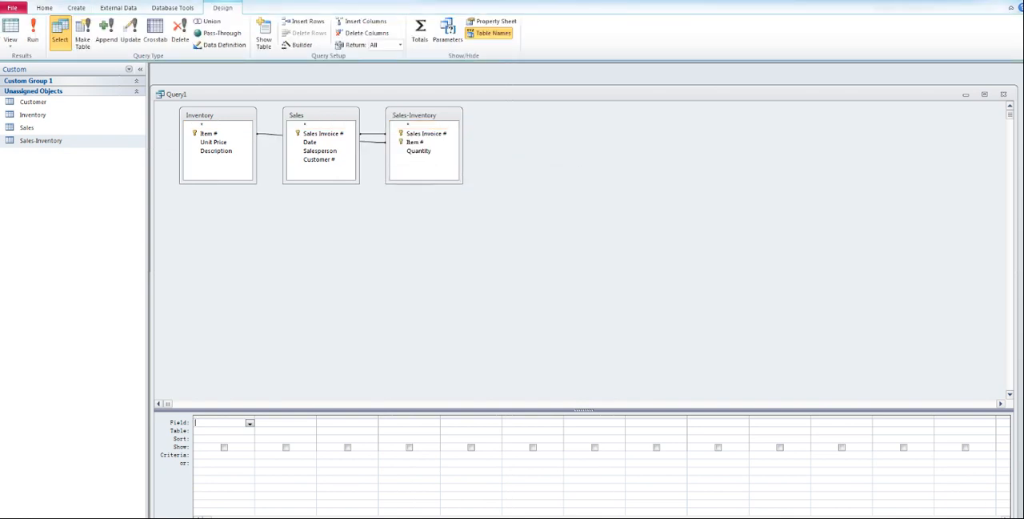
pyautogui.moveTo(337, 115); pyautogui.dragTo(582, 115)
pyautogui.moveTo(444, 116); pyautogui.dragTo(415, 115)
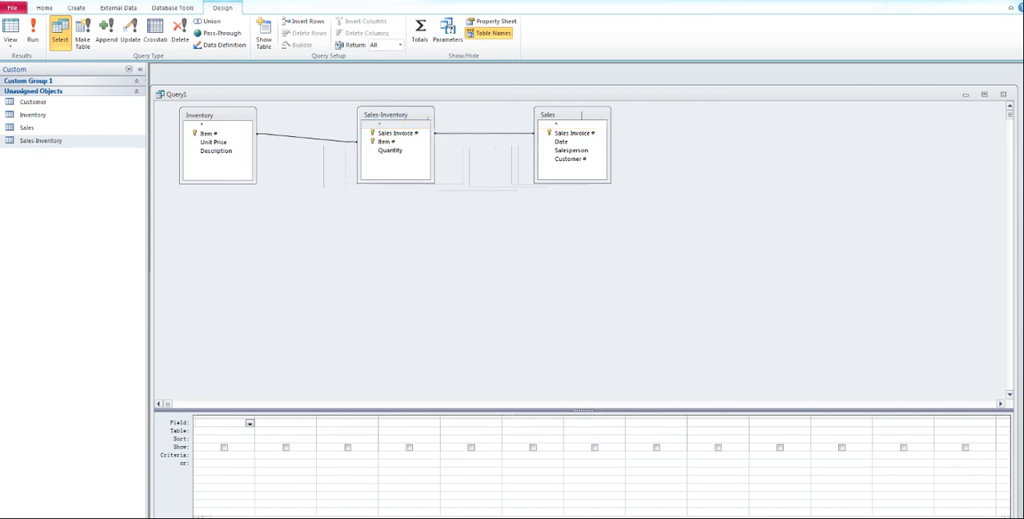
# Step: Add Description from Inventory, Quantity from Sales-Inventory and Date from Sales to the query's fields
pyautogui.click(213, 154)
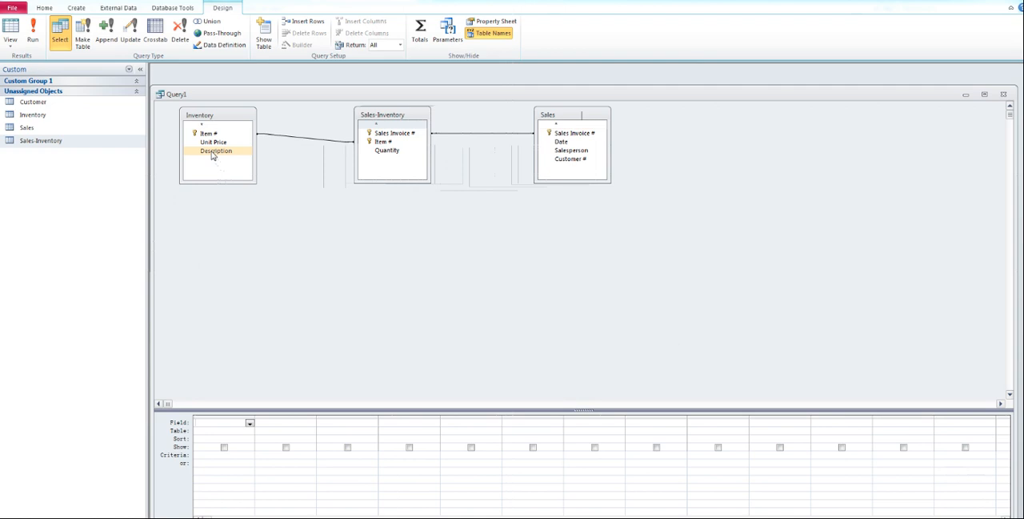
pyautogui.doubleClick(213, 152)
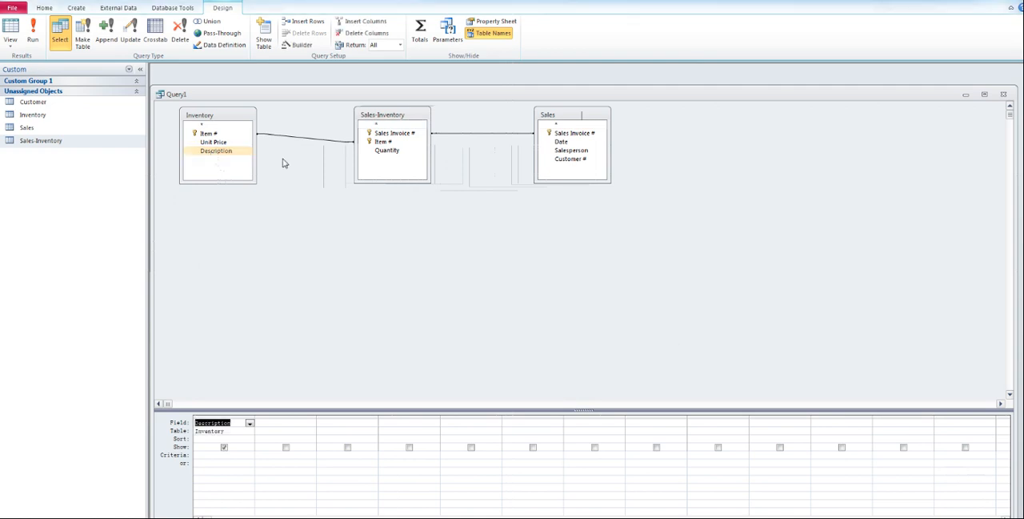
pyautogui.click(384, 154)
pyautogui.doubleClick(384, 153)
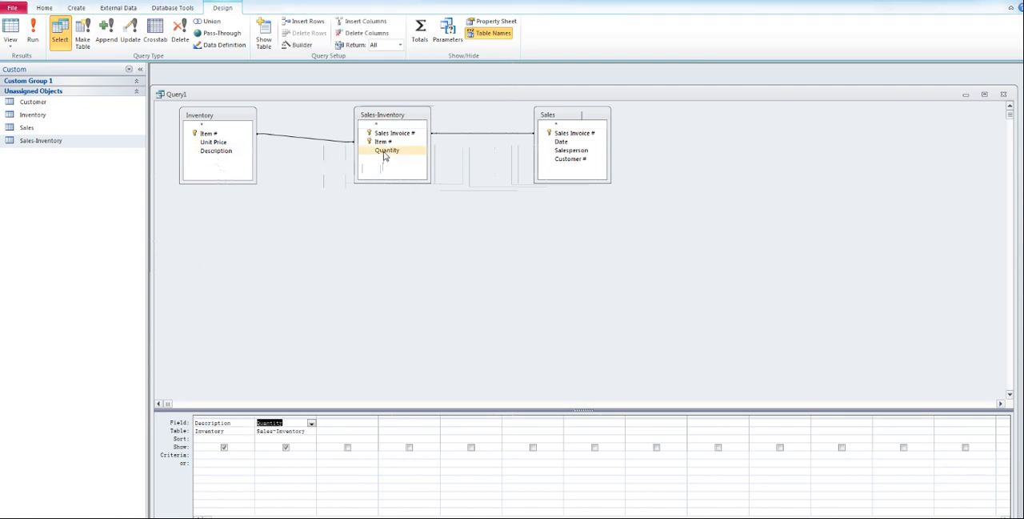
pyautogui.doubleClick(560, 142)
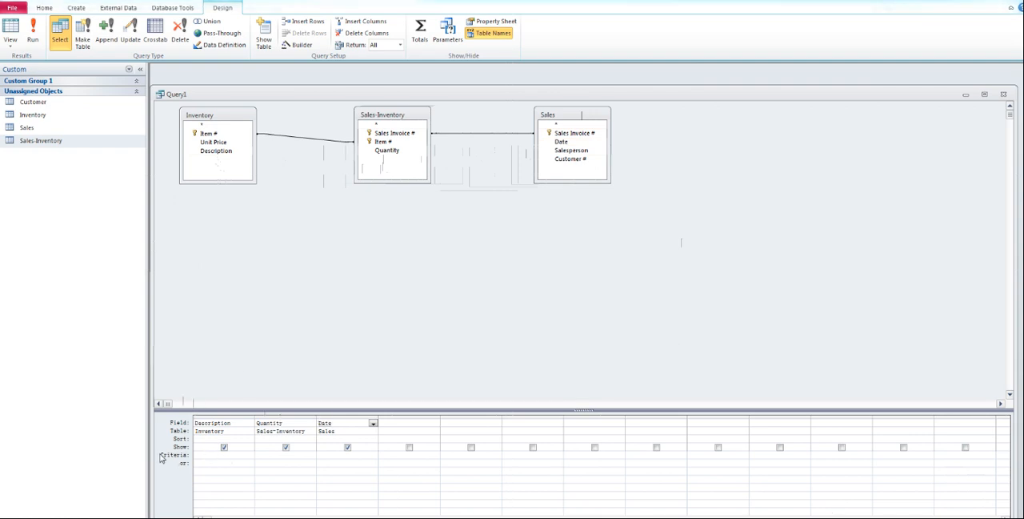
# Step: Set the Description criterion to "Television" and the Date criterion to Between #10/1/2015# And #10/31/2015#, checking the full date expression
pyautogui.click(211, 455)
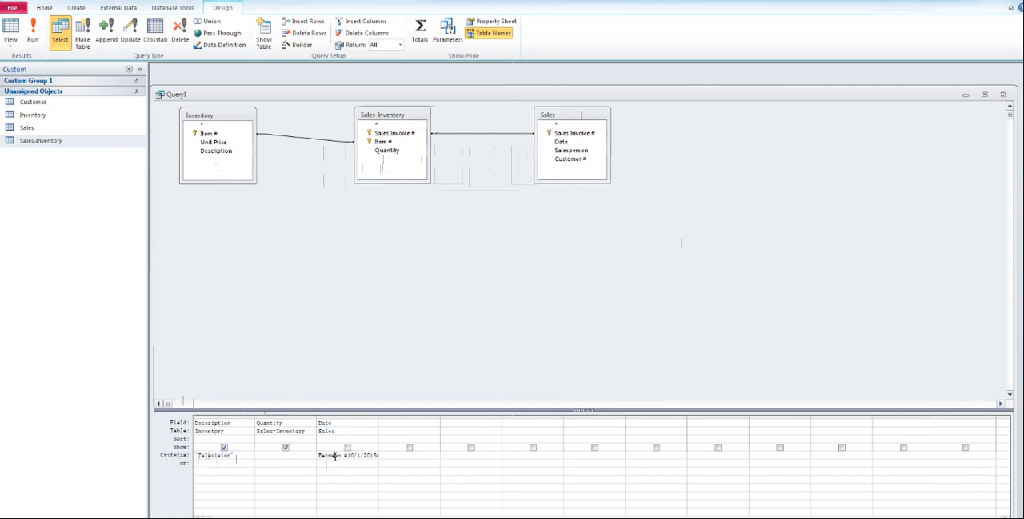
pyautogui.moveTo(328, 454); pyautogui.dragTo(391, 456)
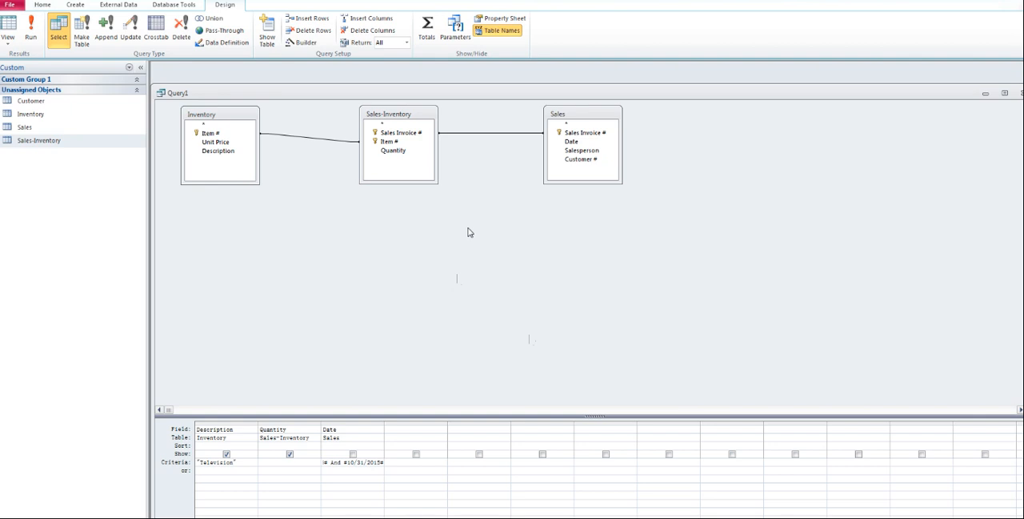
pyautogui.moveTo(343, 464); pyautogui.dragTo(279, 459)
pyautogui.press('Up')
pyautogui.click(341, 462)
pyautogui.moveTo(357, 463); pyautogui.dragTo(385, 462)
pyautogui.click(376, 462)
pyautogui.moveTo(371, 463); pyautogui.dragTo(397, 467)
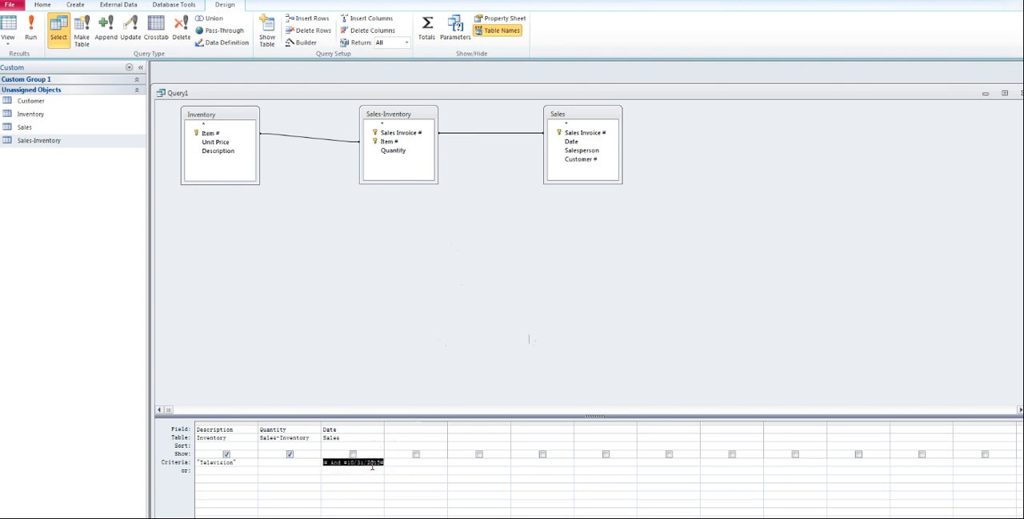
pyautogui.click(371, 464)
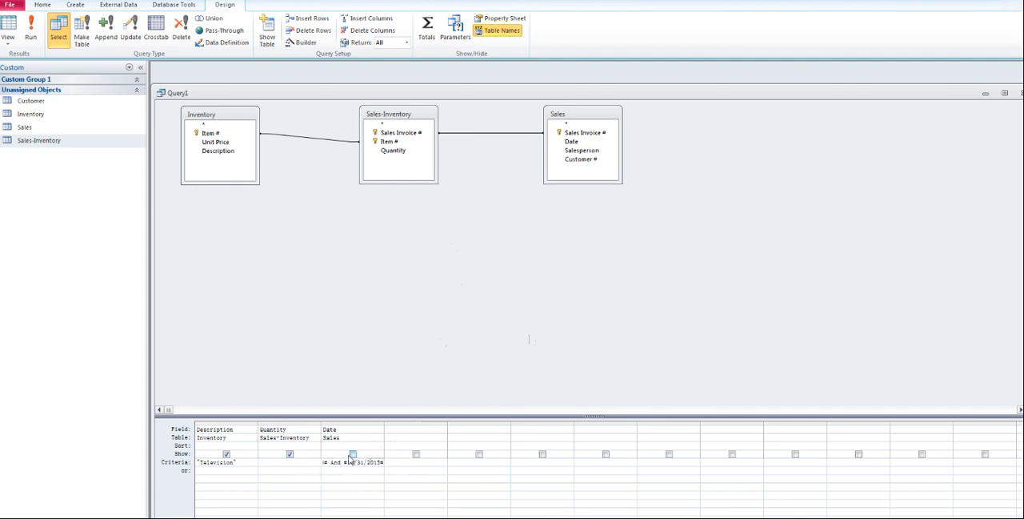
# Step: Include the Date field in the query output and run the query
pyautogui.click(353, 454)
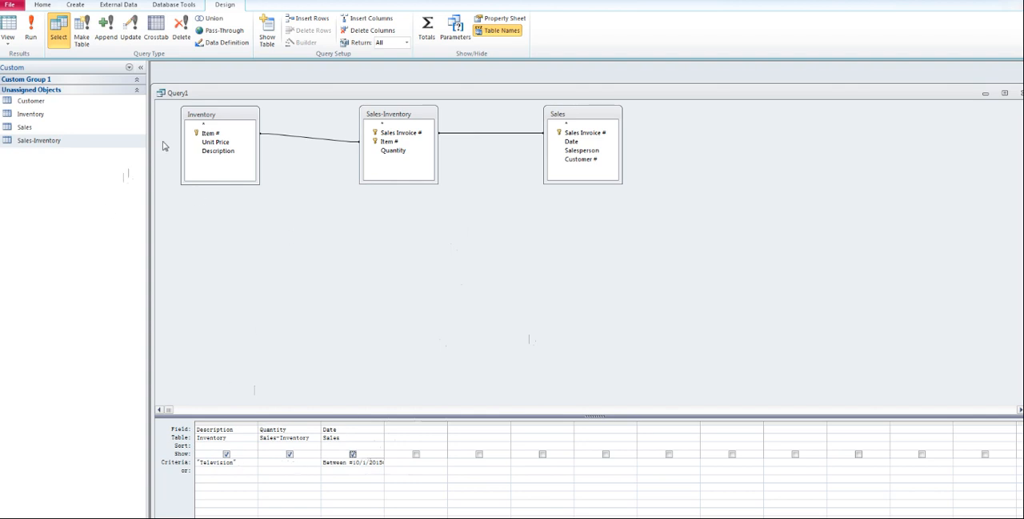
pyautogui.click(29, 38)
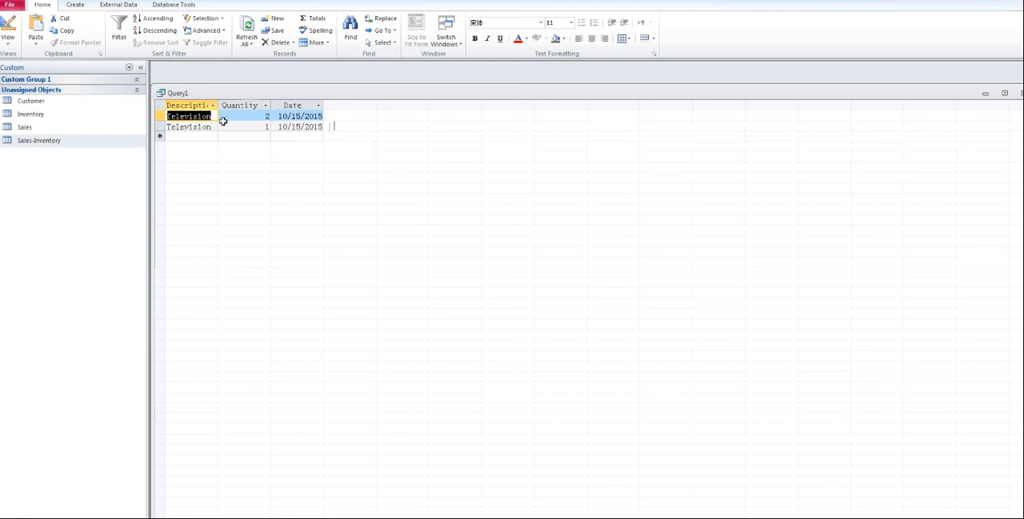
# Step: Return the query to Design View and exclude the Date field from its output
pyautogui.click(6, 44)
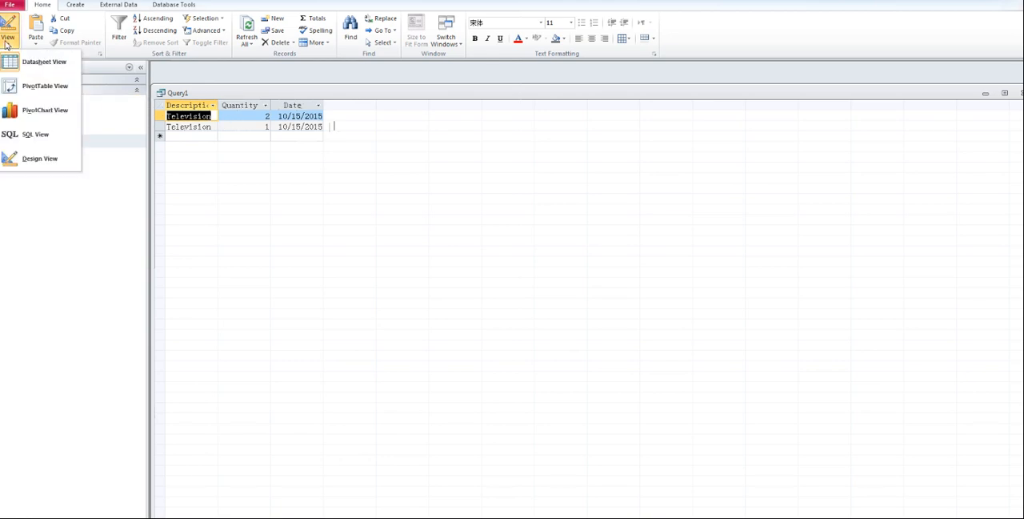
pyautogui.click(32, 158)
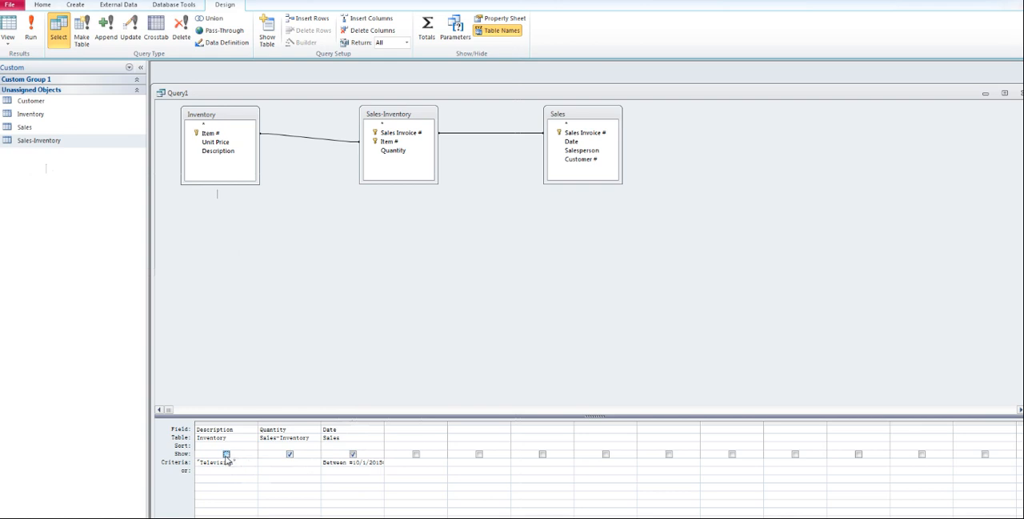
pyautogui.click(353, 454)
pyautogui.click(211, 446)
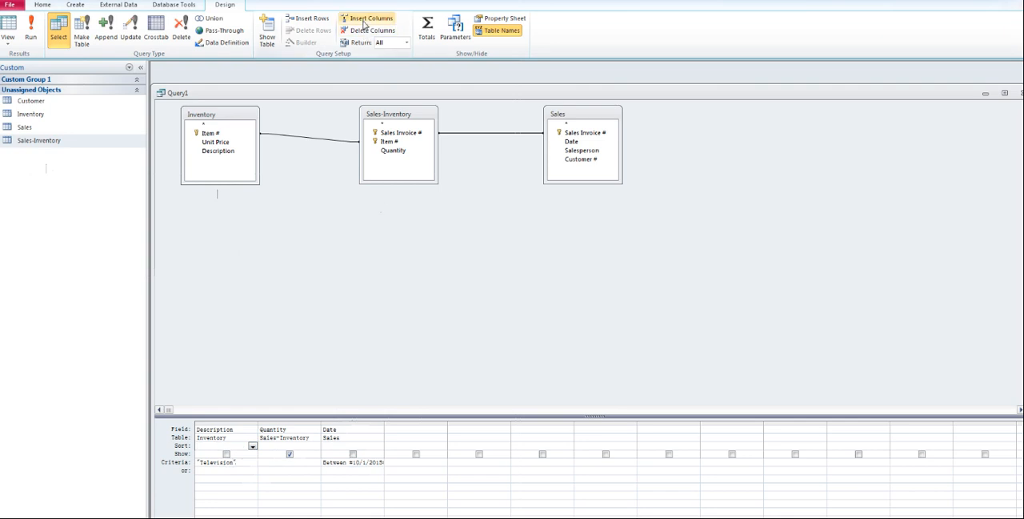
# Step: Add a Total row to the query, set Quantity's total to Sum, and run the query
pyautogui.click(429, 32)
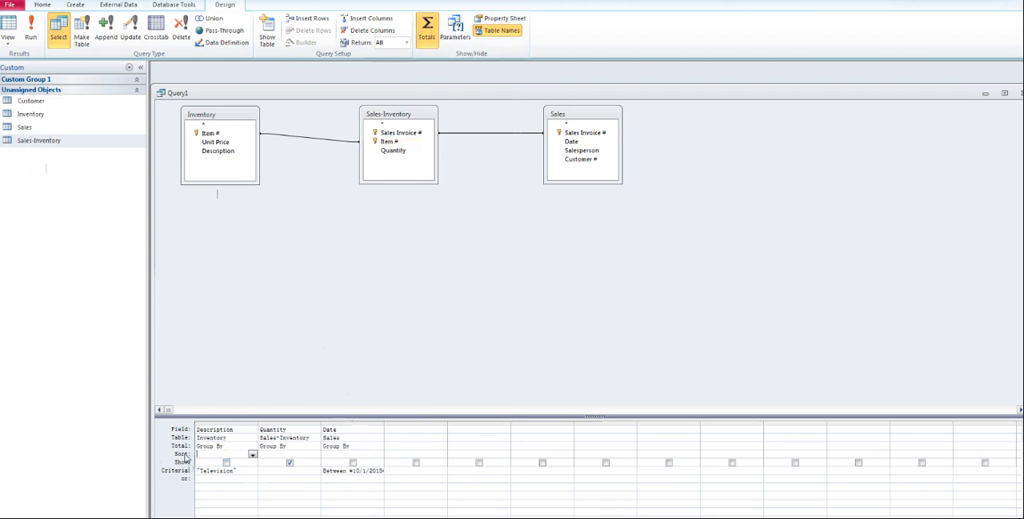
pyautogui.click(286, 455)
pyautogui.click(316, 454)
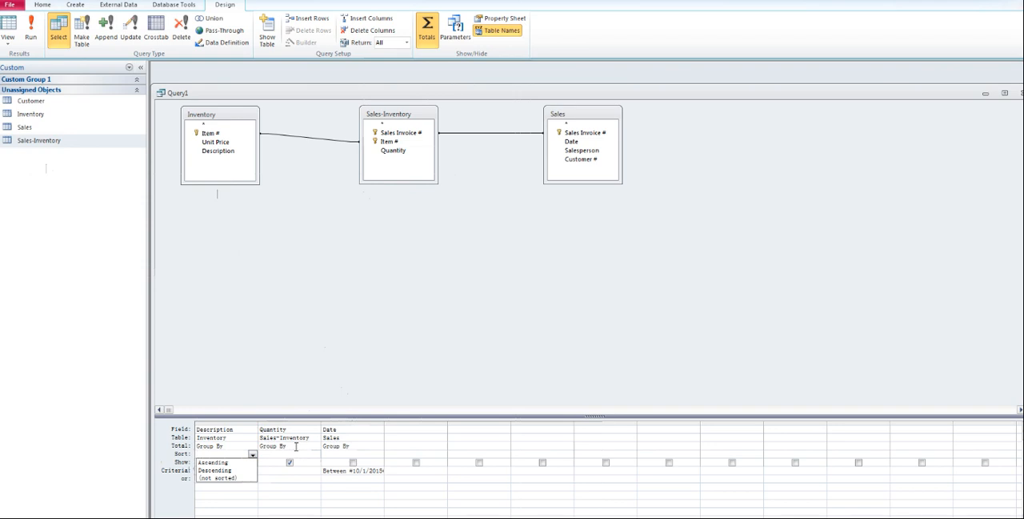
pyautogui.click(293, 445)
pyautogui.click(316, 445)
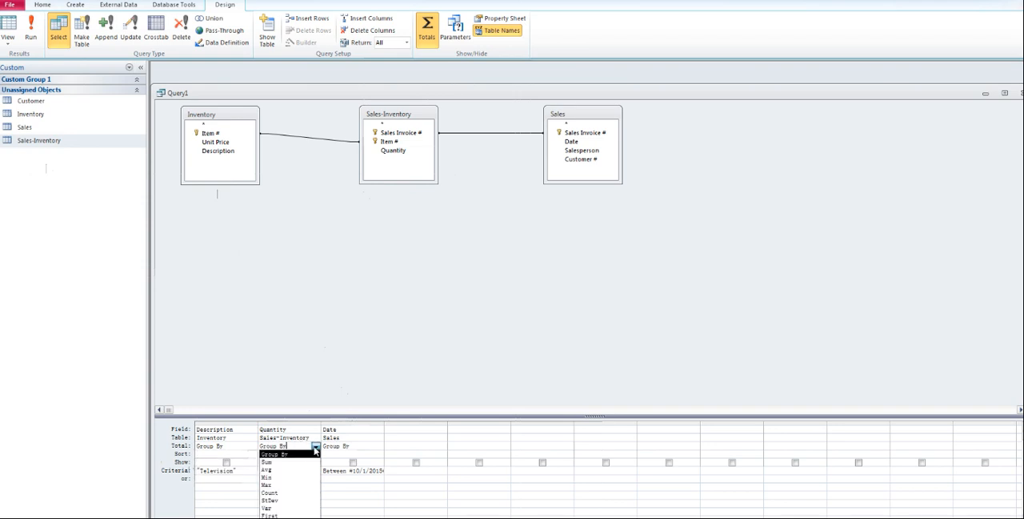
pyautogui.click(280, 462)
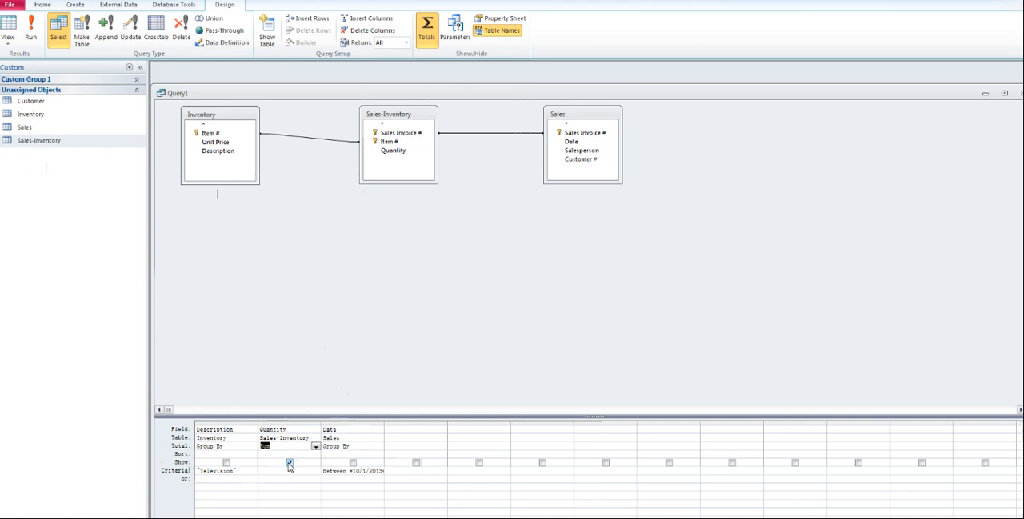
pyautogui.click(32, 32)
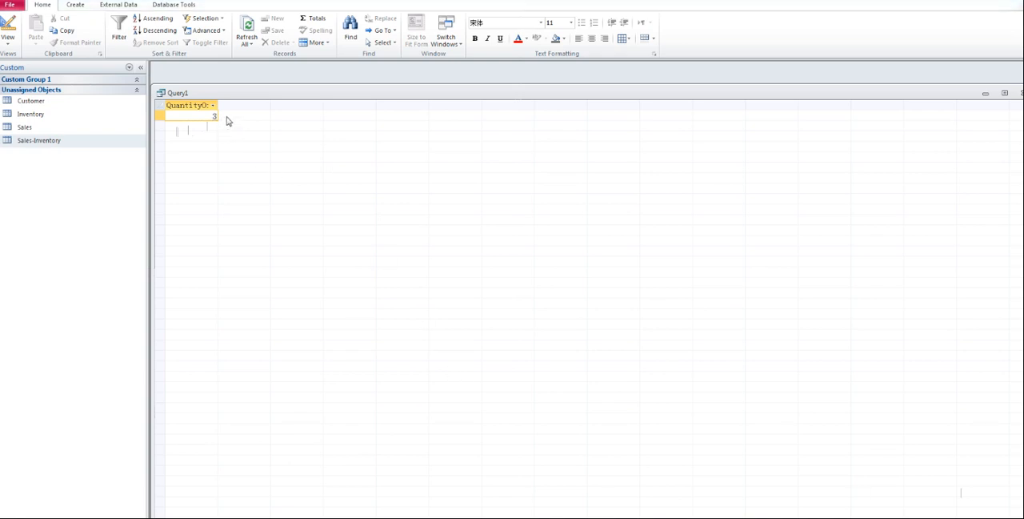
# Step: Save the query object as "Query 2" and return to the database window
pyautogui.click(9, 6)
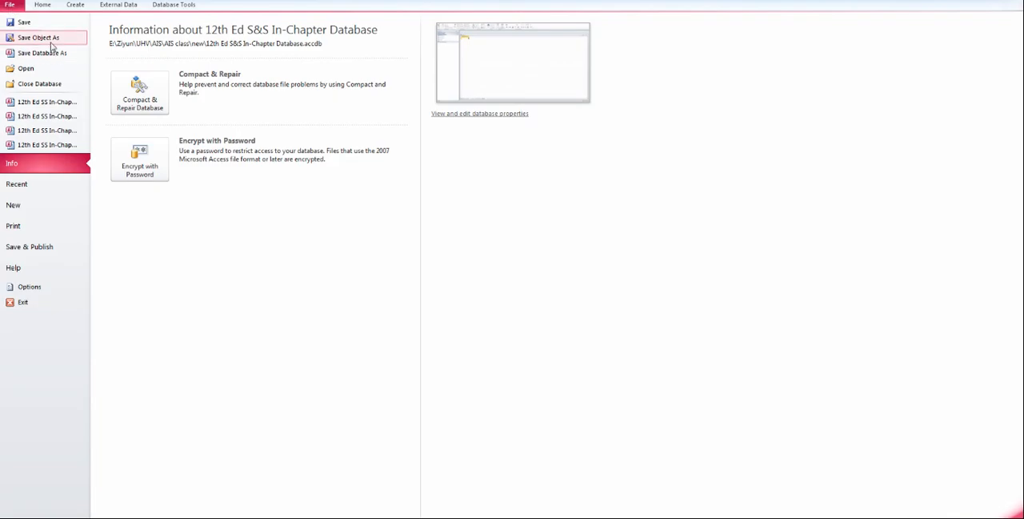
pyautogui.click(48, 40)
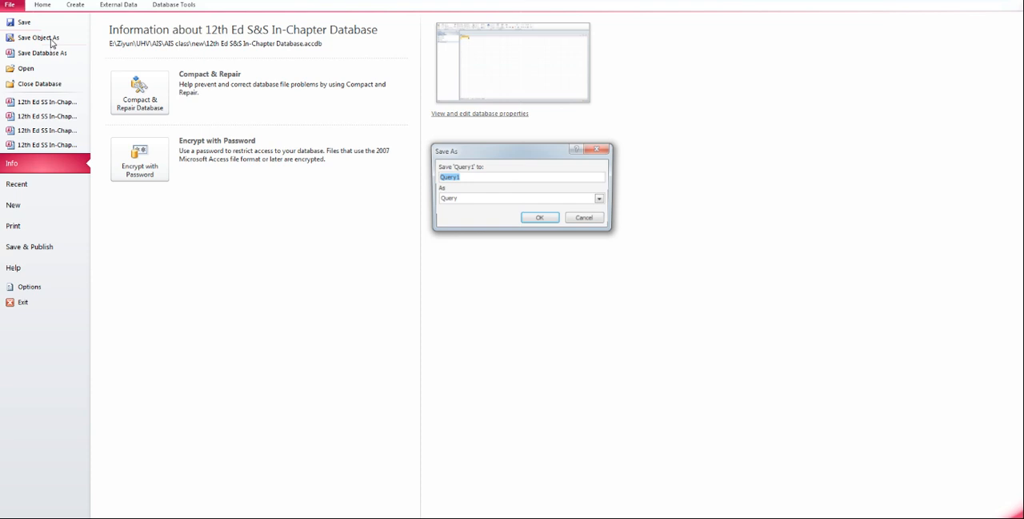
pyautogui.click(483, 177)
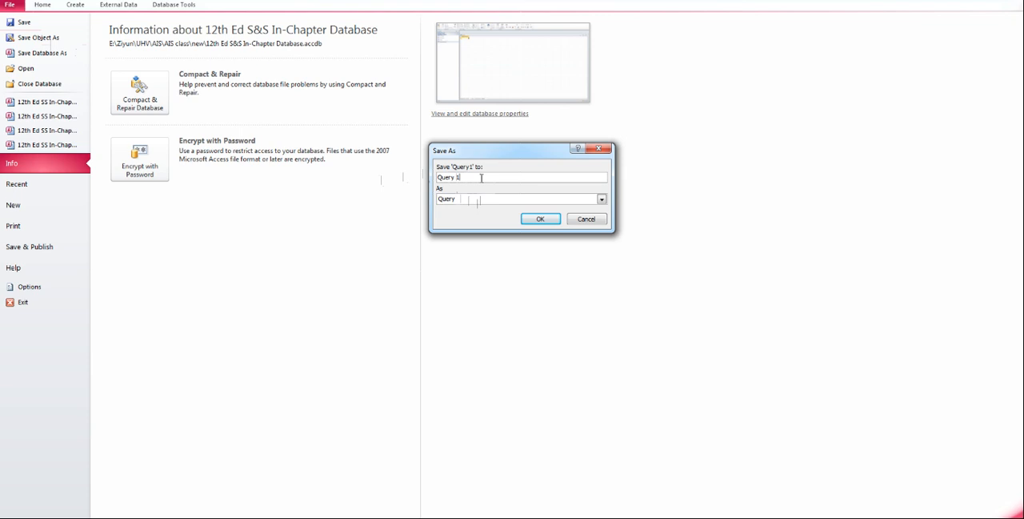
pyautogui.press('BackSpace')
pyautogui.write('2')
pyautogui.click(533, 219)
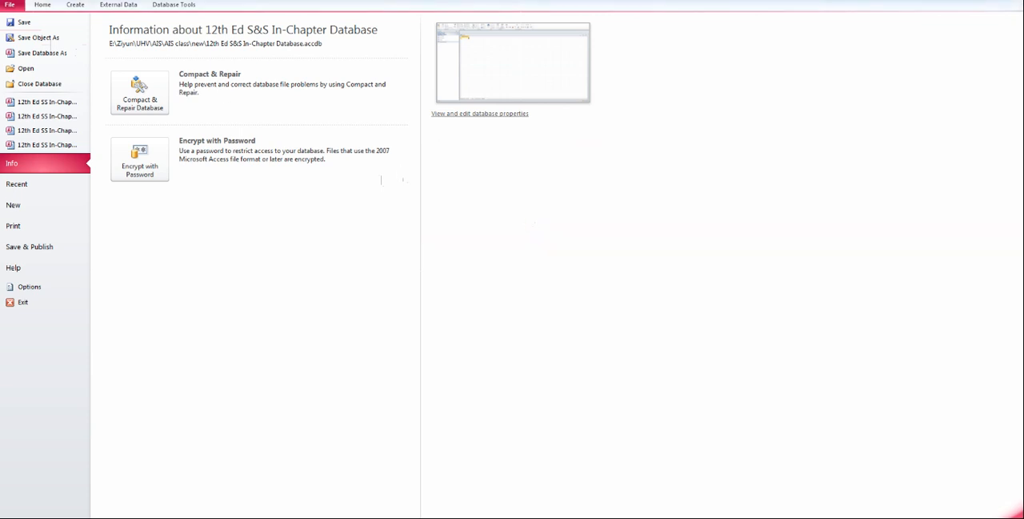
pyautogui.click(43, 6)
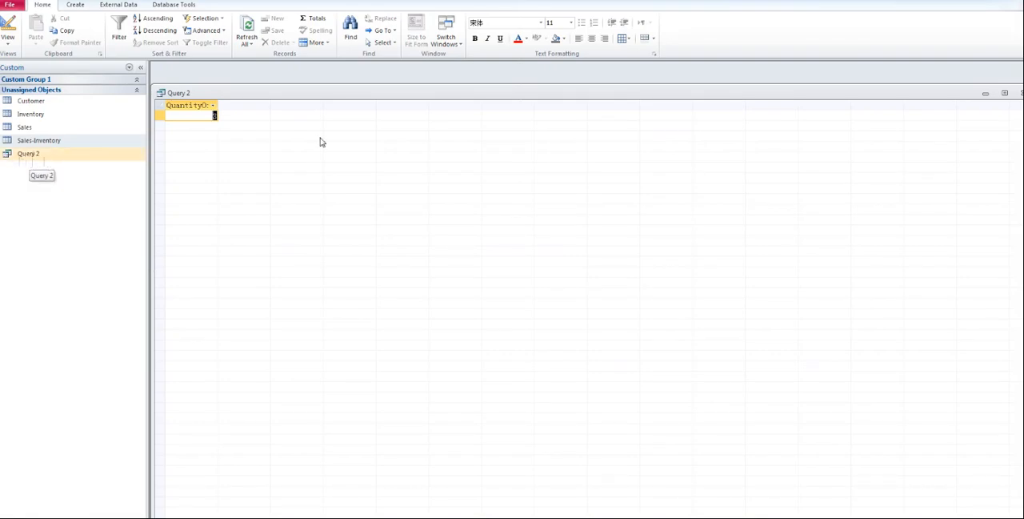
# Step: Close the query and reopen the saved Query 2 to check its result
pyautogui.click(1020, 93)
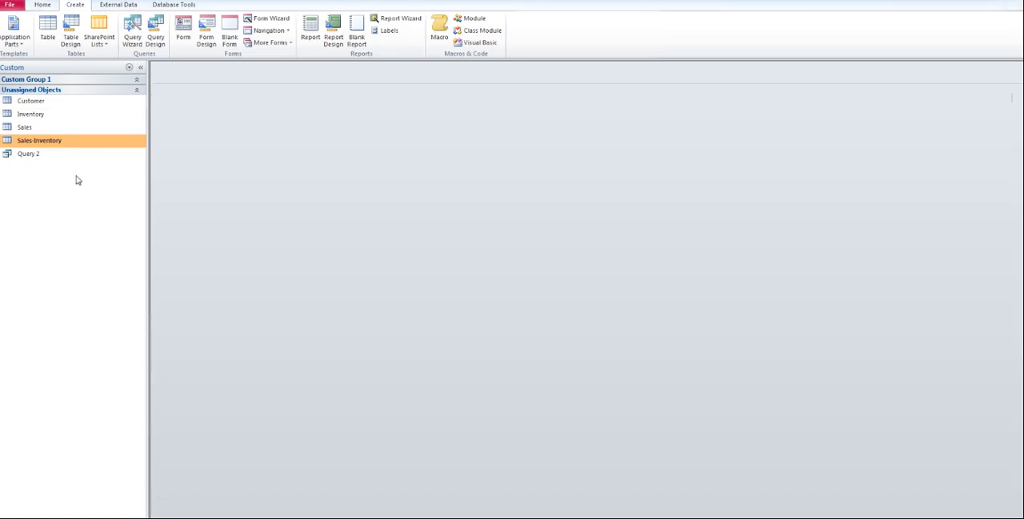
pyautogui.click(31, 158)
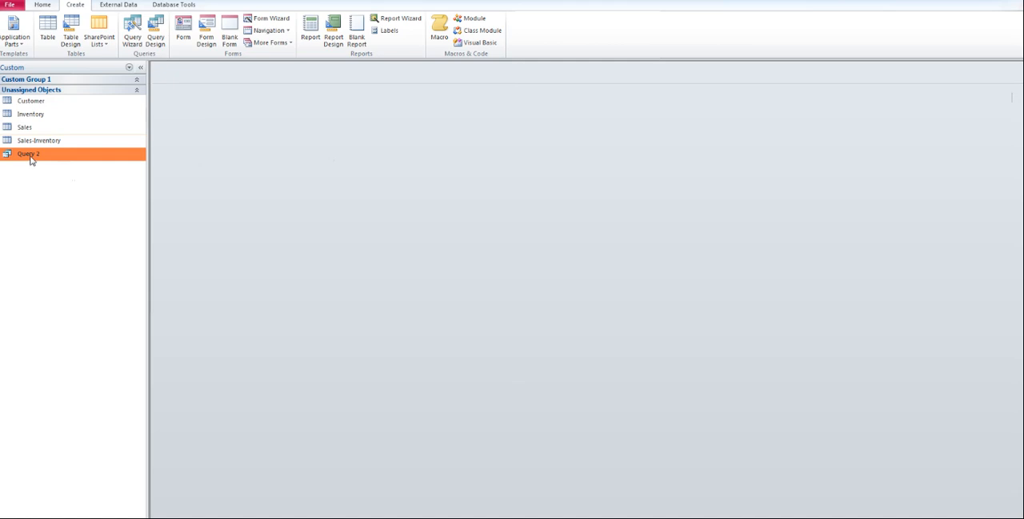
pyautogui.doubleClick(31, 158)
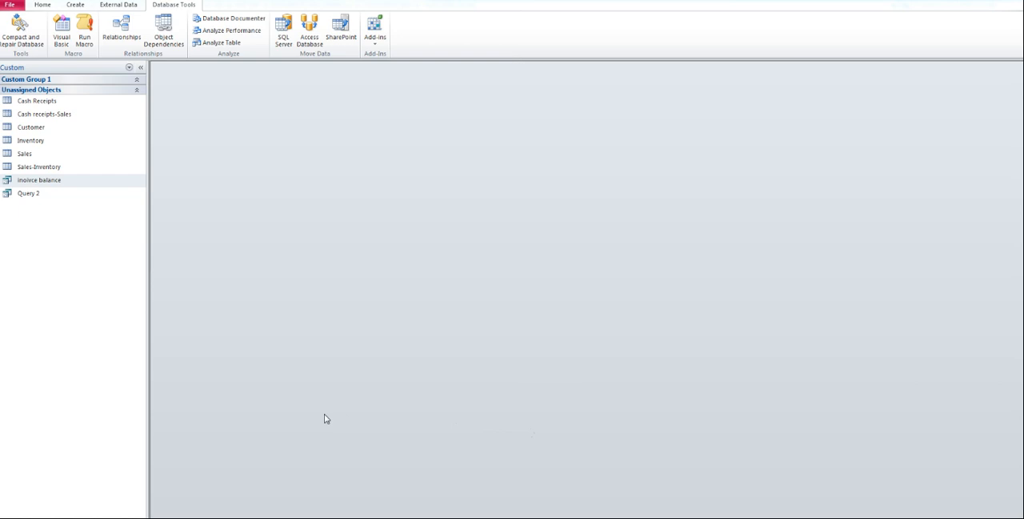
# Step: Open the Cash Receipts table, review its fields and record, and close it
pyautogui.click(112, 252)
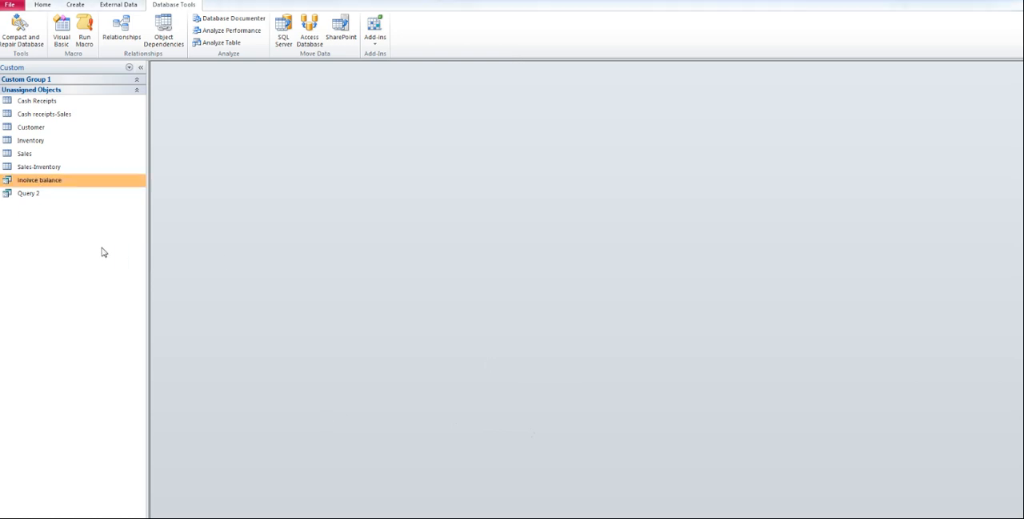
pyautogui.click(53, 168)
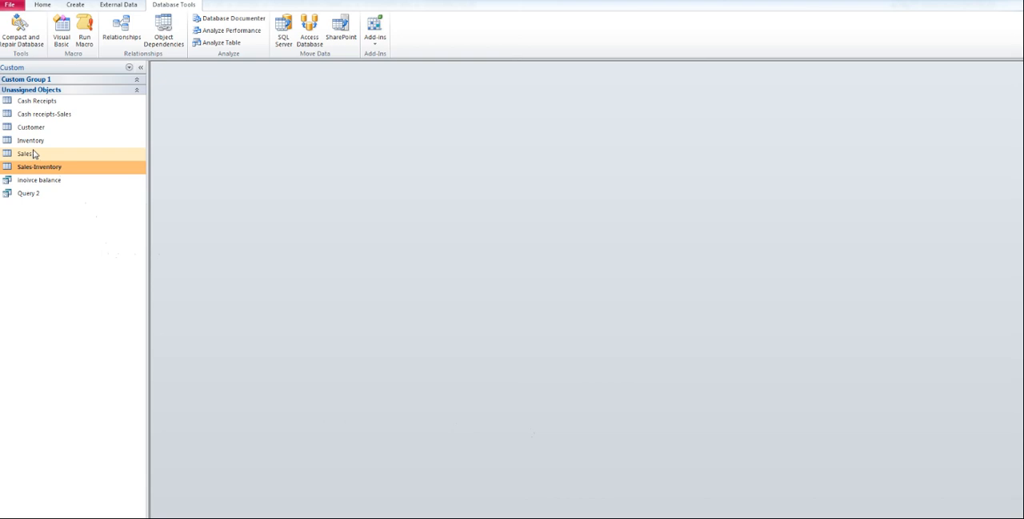
pyautogui.click(40, 116)
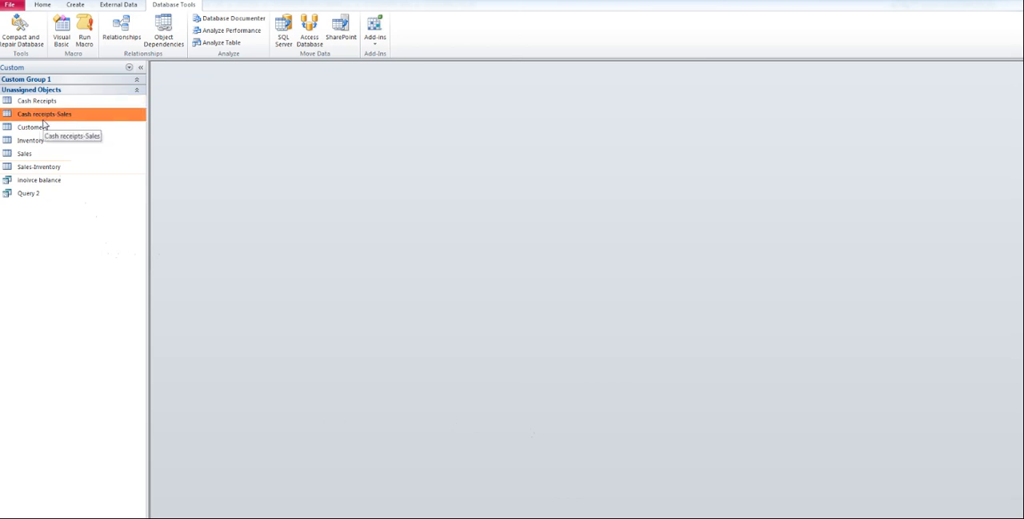
pyautogui.doubleClick(45, 103)
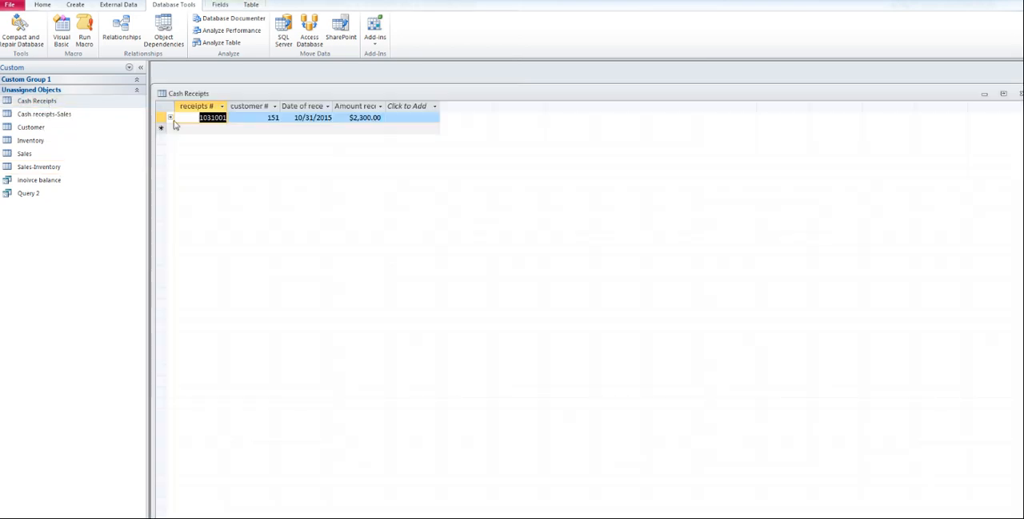
pyautogui.rightClick(37, 102)
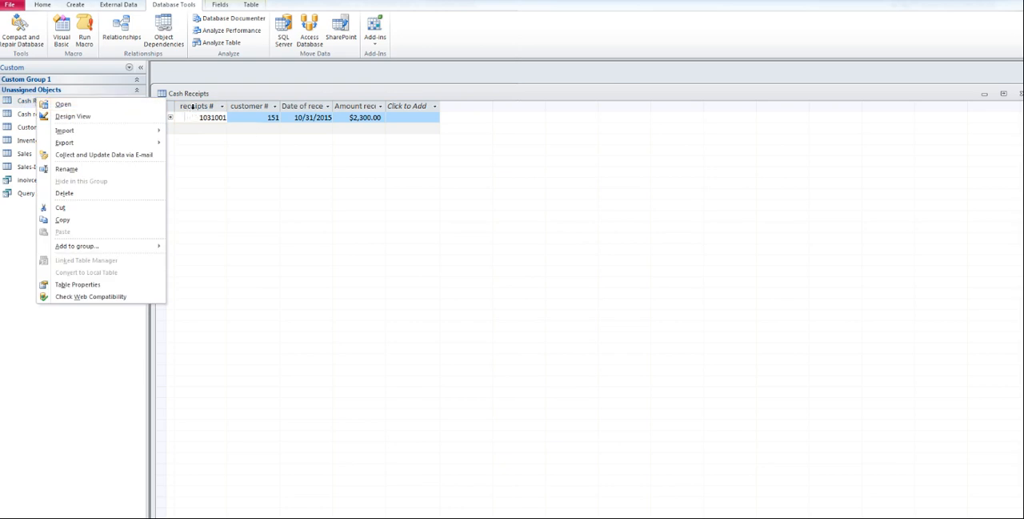
pyautogui.click(194, 109)
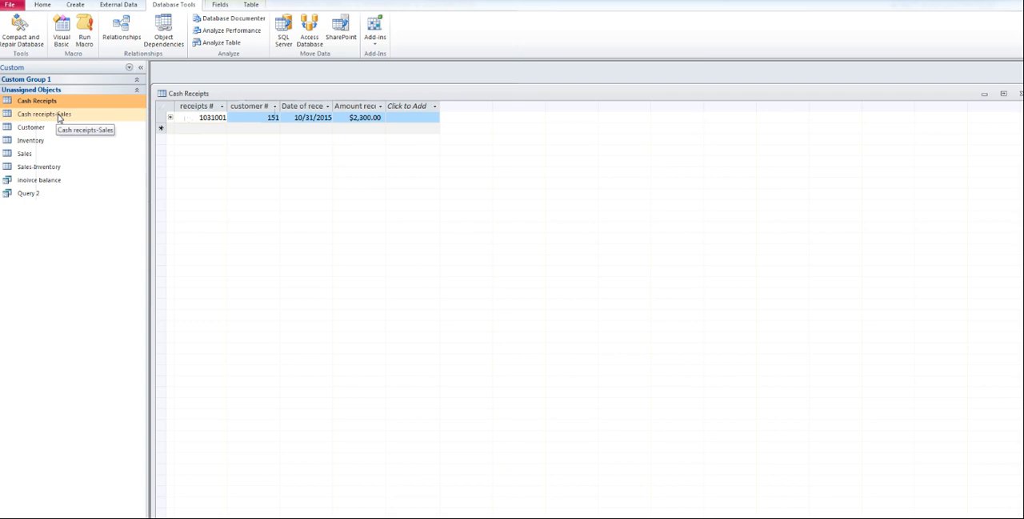
pyautogui.click(1020, 93)
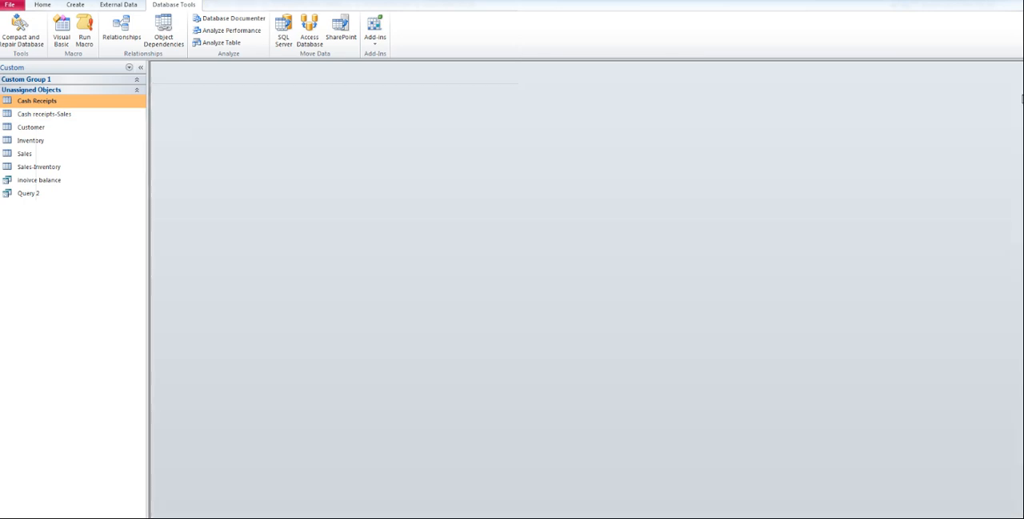
# Step: Open the Cash receipts-Sales table, review its invoice, receipt and amount fields, and close it
pyautogui.click(42, 119)
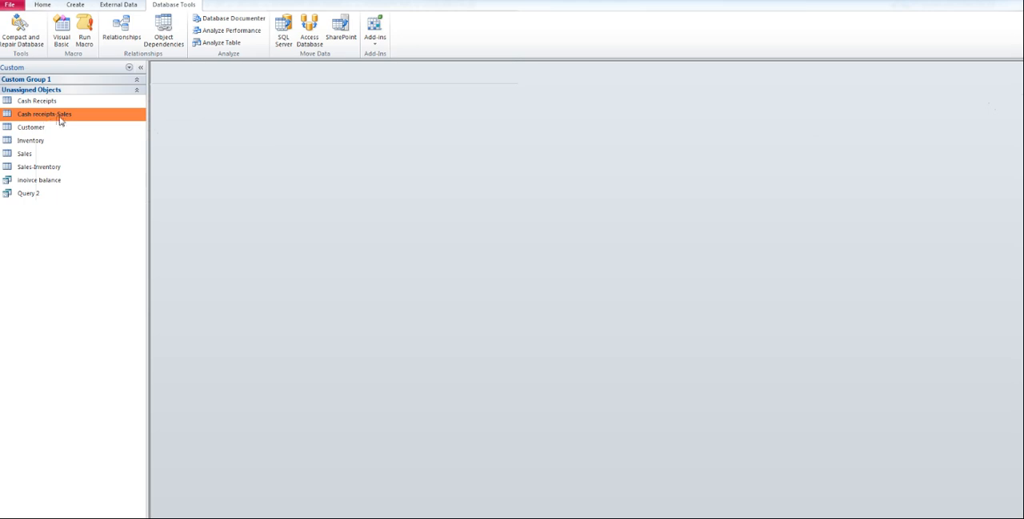
pyautogui.doubleClick(40, 120)
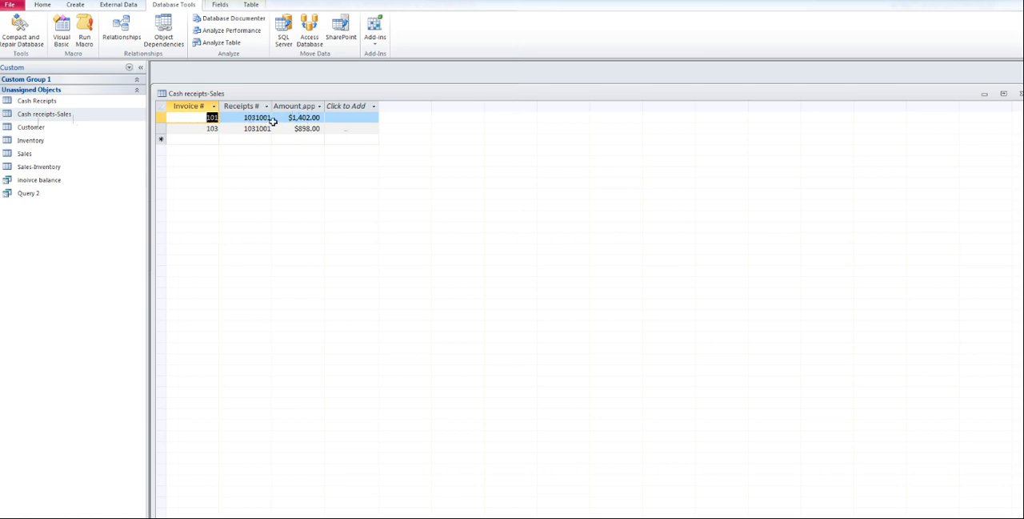
pyautogui.click(1018, 94)
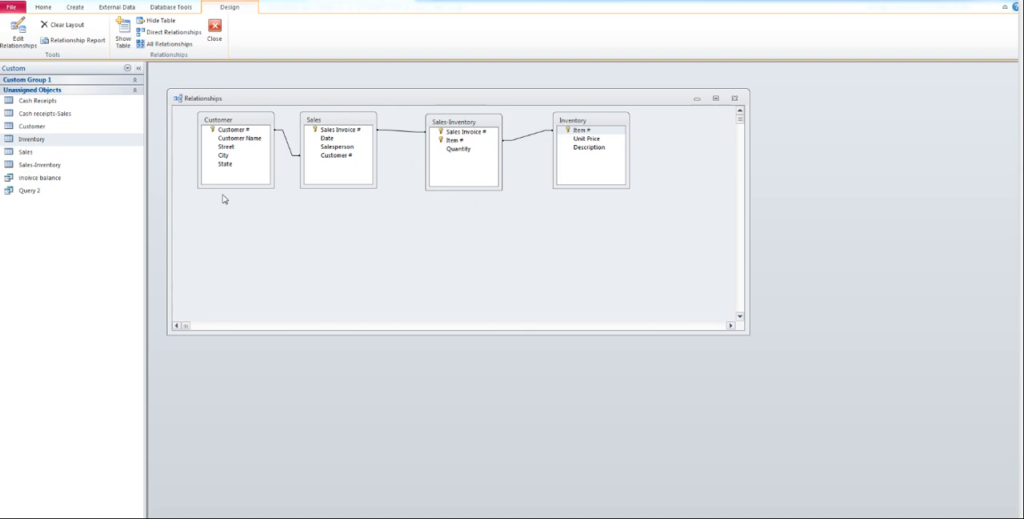
# Step: Create a new table in Design View and enter "Name" as its first field, accepting the reserved word
pyautogui.moveTo(426, 97); pyautogui.dragTo(427, 91)
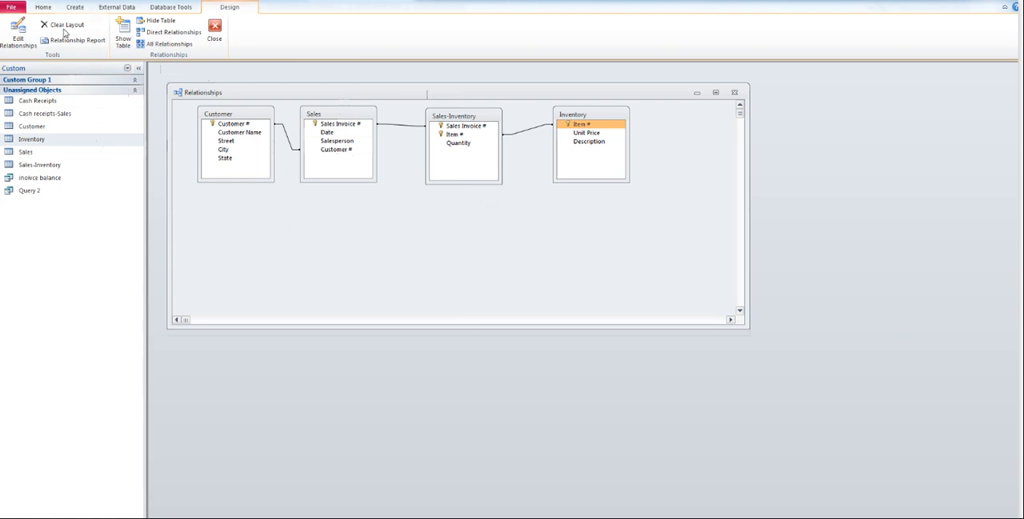
pyautogui.click(43, 7)
pyautogui.click(67, 8)
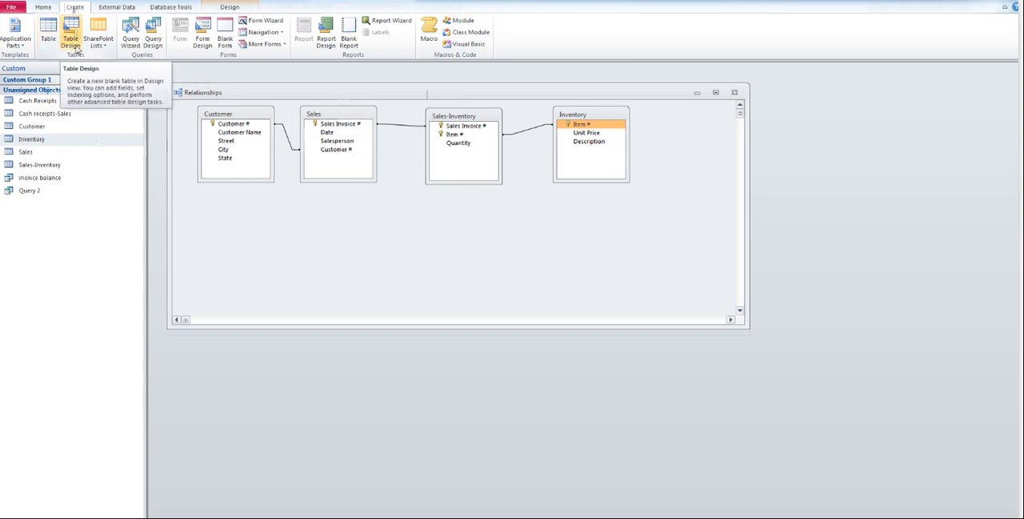
pyautogui.click(73, 45)
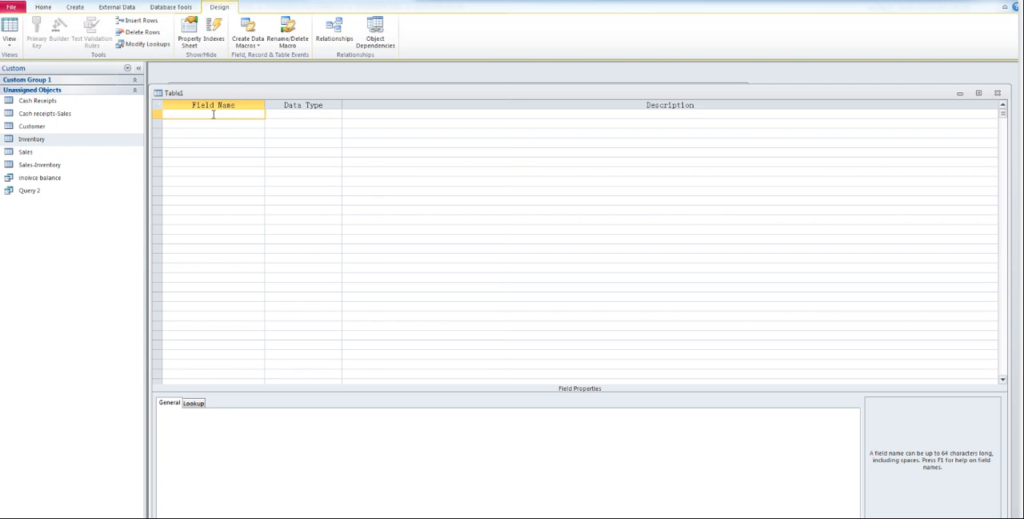
pyautogui.write('Name')
pyautogui.click(288, 114)
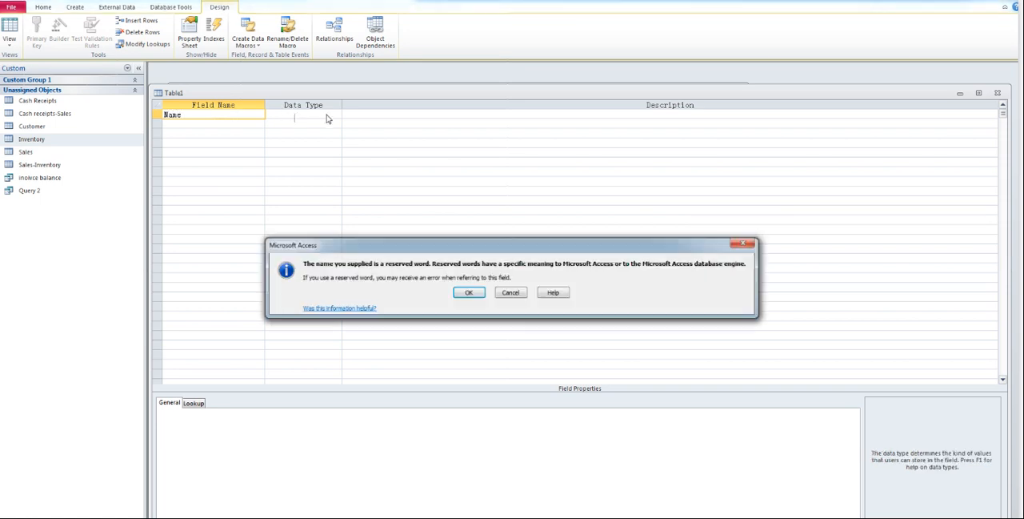
pyautogui.click(479, 297)
# Step: Rename the new table's first field to "Employee Name", keeping Text as its data type
pyautogui.click(193, 116)
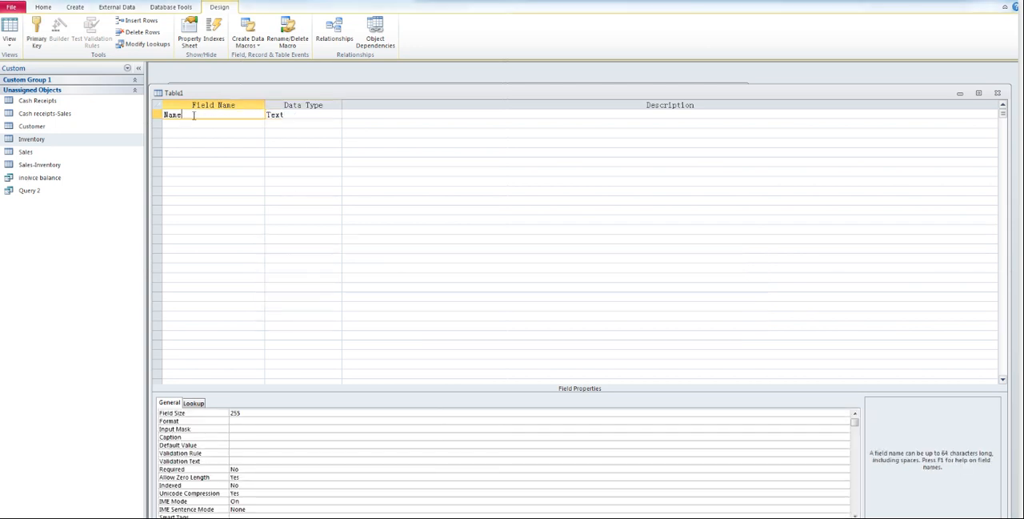
pyautogui.doubleClick(187, 115)
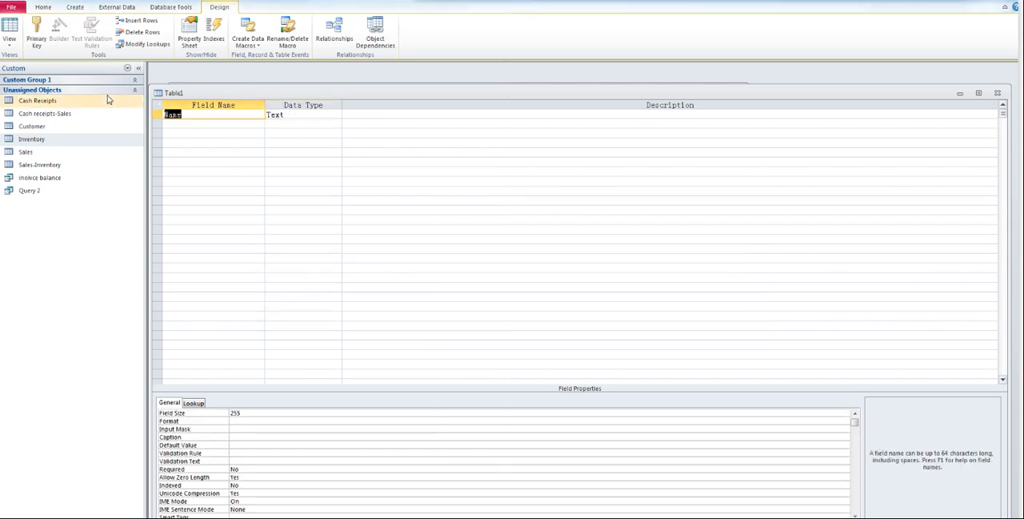
pyautogui.write('Employee Name')
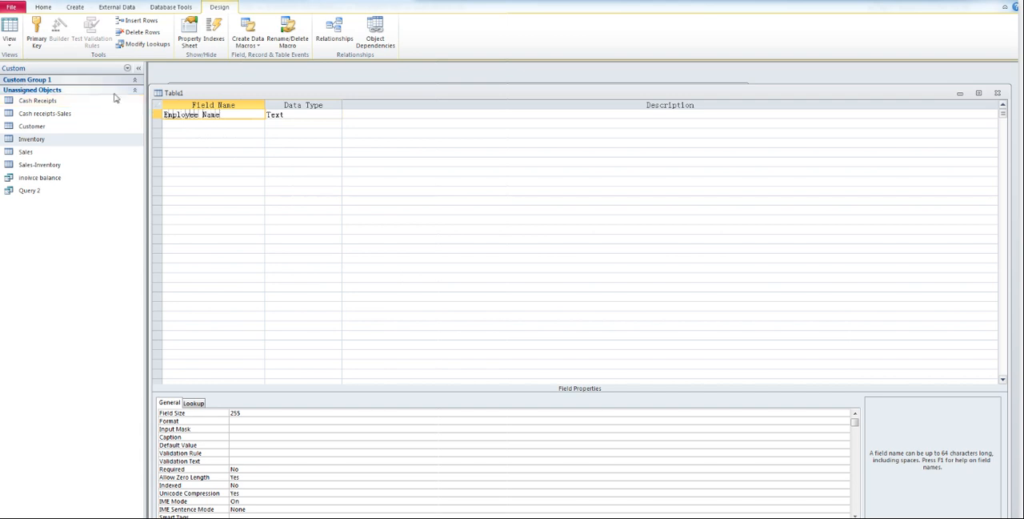
pyautogui.click(310, 113)
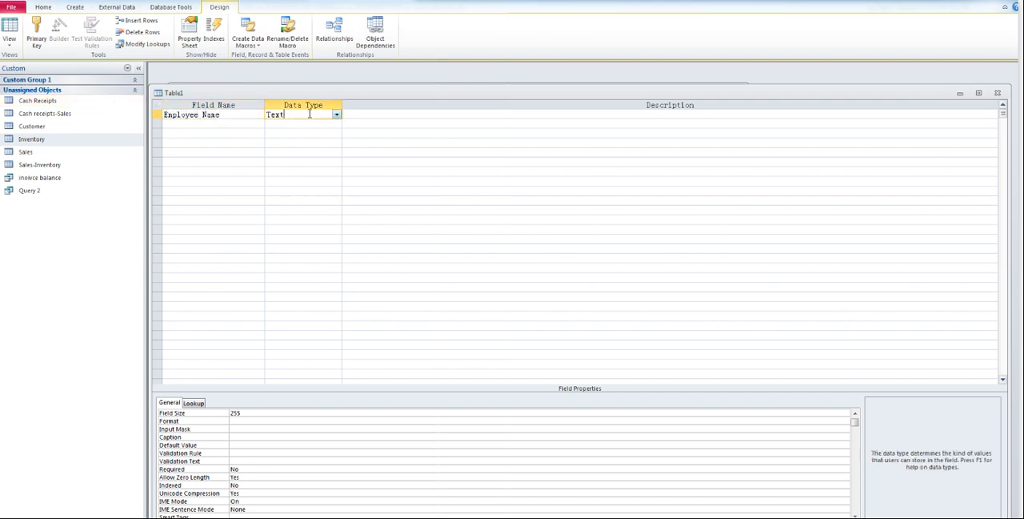
# Step: Add a second field named "Salary" to the new table with the Currency data type
pyautogui.click(219, 126)
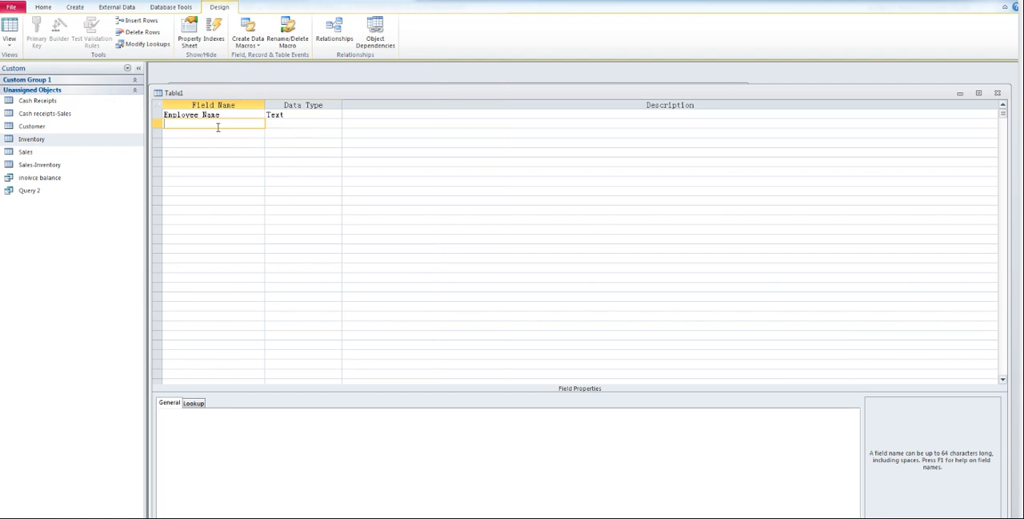
pyautogui.write('Salary')
pyautogui.click(288, 124)
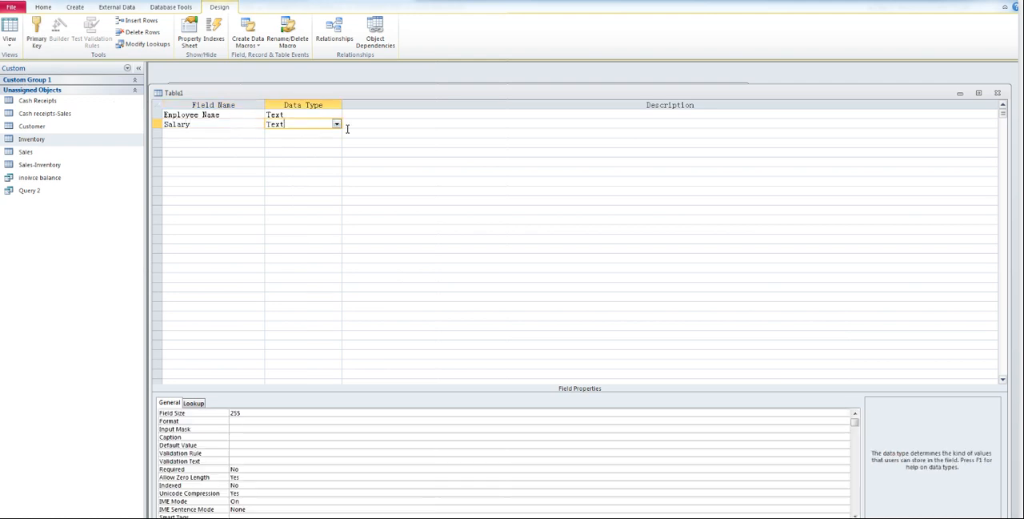
pyautogui.click(336, 124)
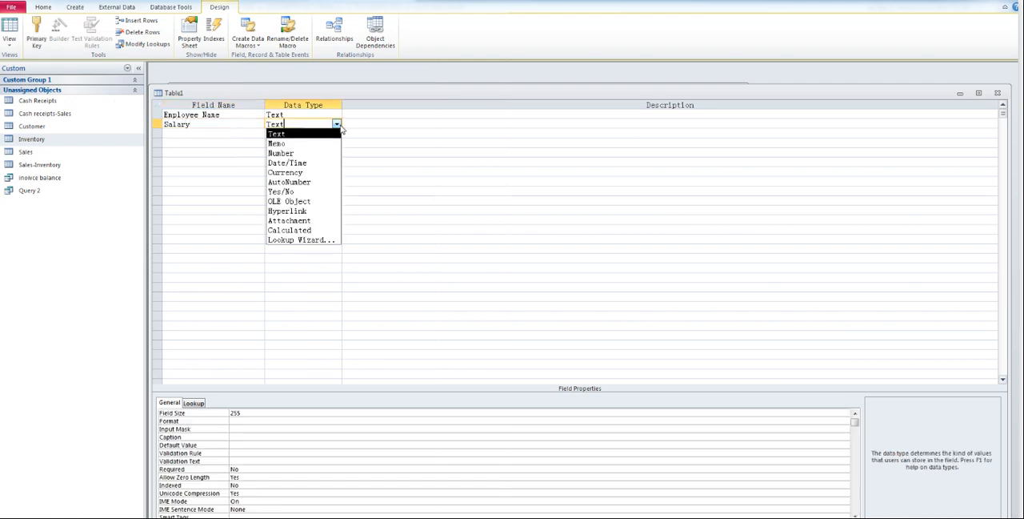
pyautogui.click(288, 172)
# Step: Add a third field named "Birthday" with the Date/Time data type
pyautogui.click(205, 133)
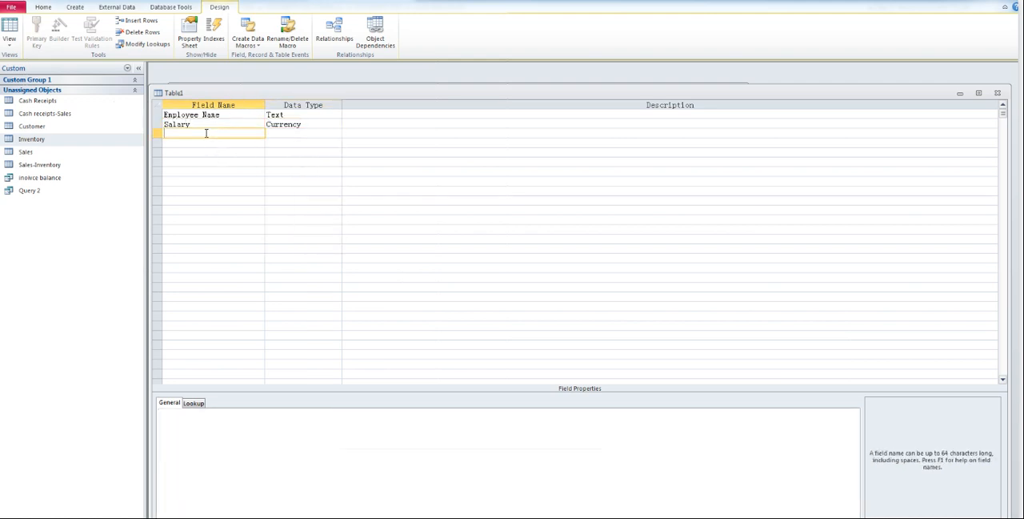
pyautogui.write('Birthday')
pyautogui.click(316, 132)
pyautogui.click(336, 133)
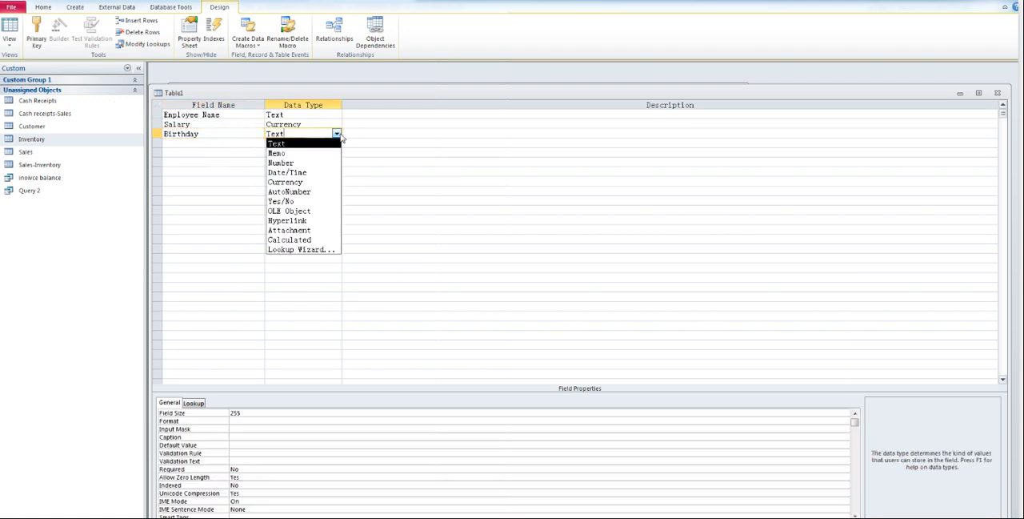
pyautogui.click(303, 172)
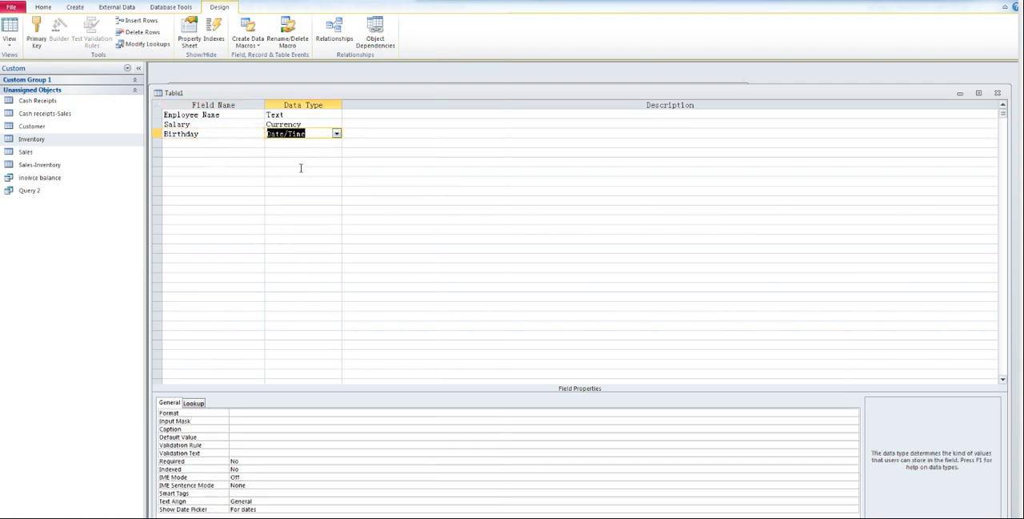
# Step: Add a fourth field named "Home Address" with the Text data type
pyautogui.click(201, 144)
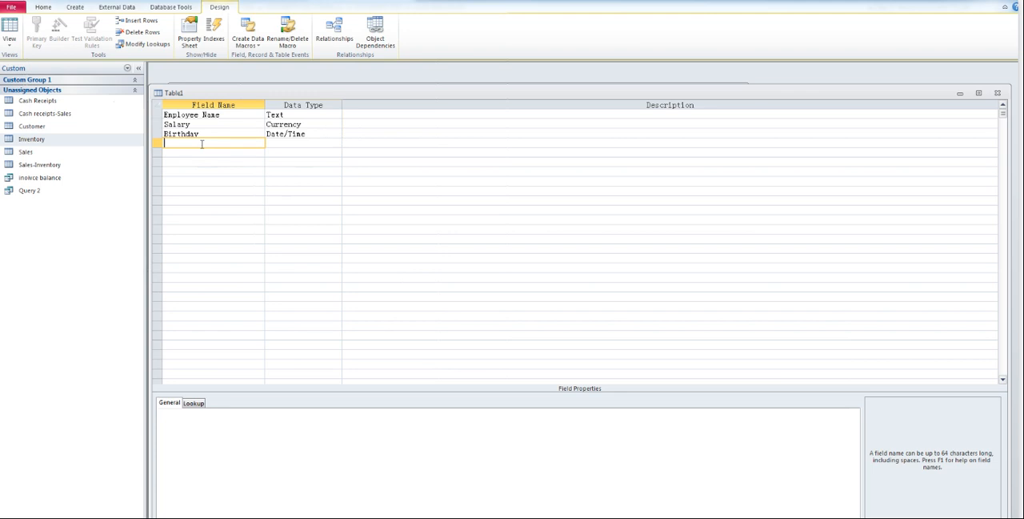
pyautogui.write('Home Address')
pyautogui.press('Tab')
# Step: Add a fifth field named "Phone Num" with the Text data type
pyautogui.click(235, 152)
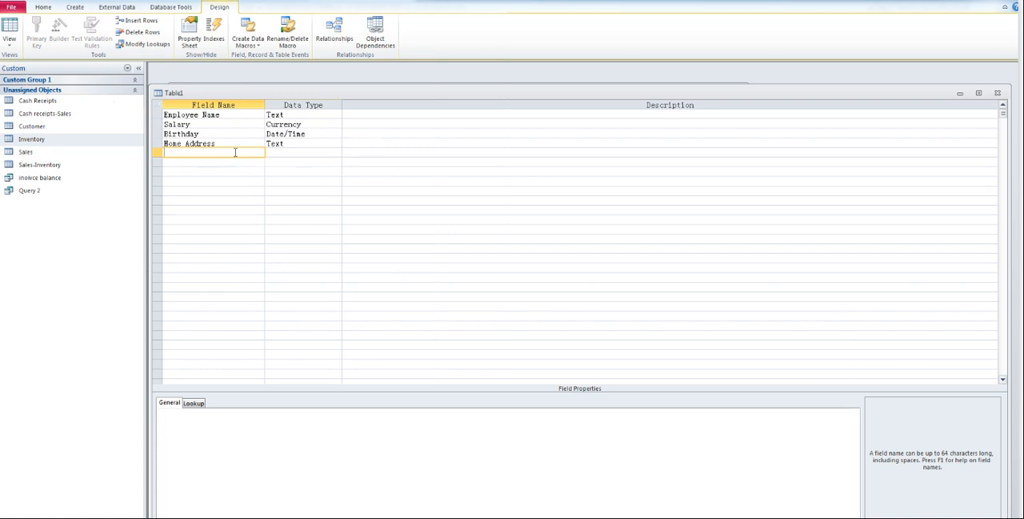
pyautogui.write('Phone')
pyautogui.press('BackSpace')
pyautogui.press('BackSpace')
pyautogui.write('Num')
pyautogui.click(299, 152)
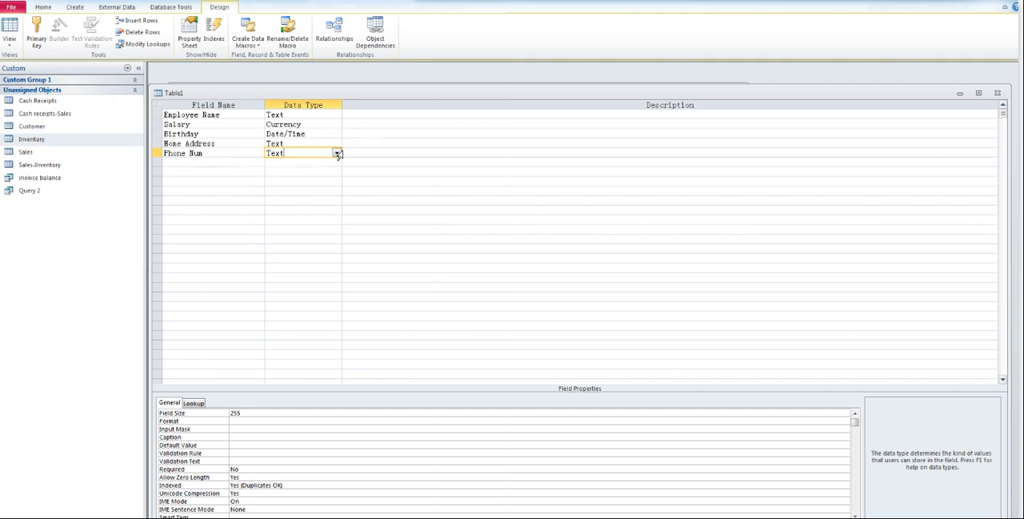
pyautogui.click(343, 153)
pyautogui.click(337, 152)
pyautogui.click(295, 164)
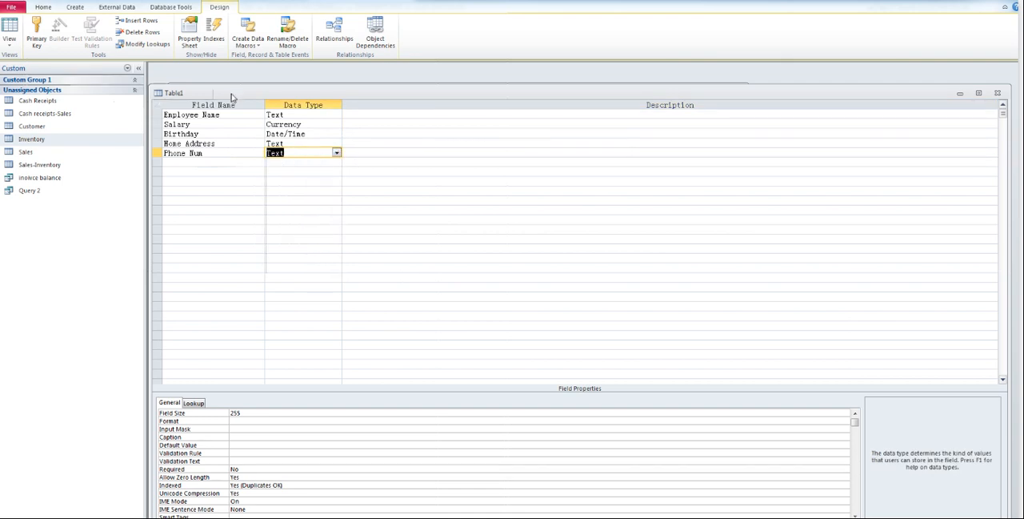
# Step: Close the new table design, saving it as "Employee" and letting Access create a primary key
pyautogui.moveTo(229, 97); pyautogui.dragTo(233, 79)
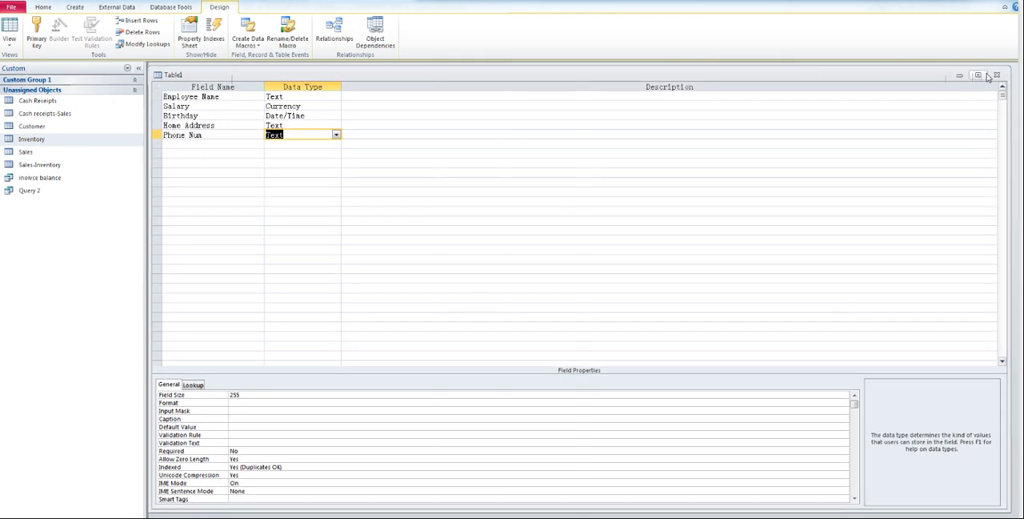
pyautogui.click(995, 76)
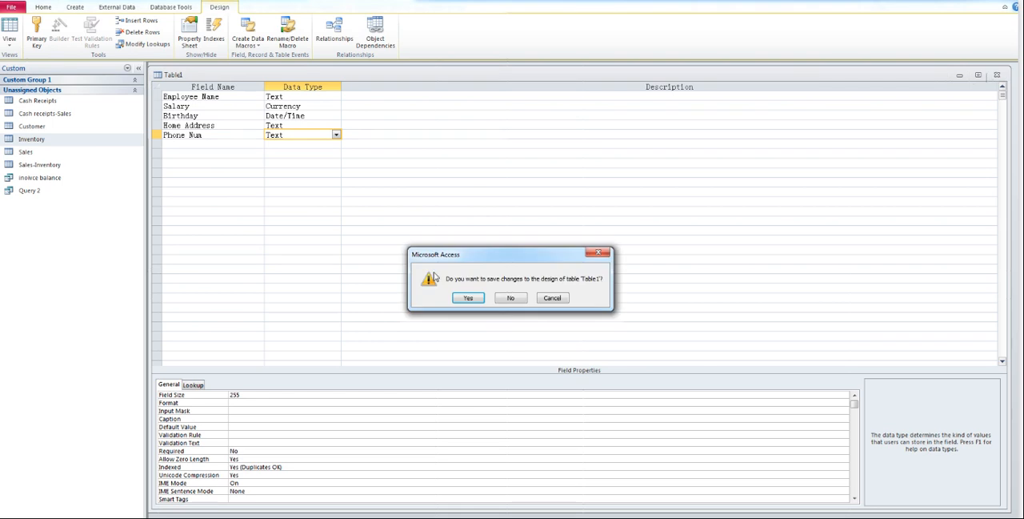
pyautogui.click(467, 297)
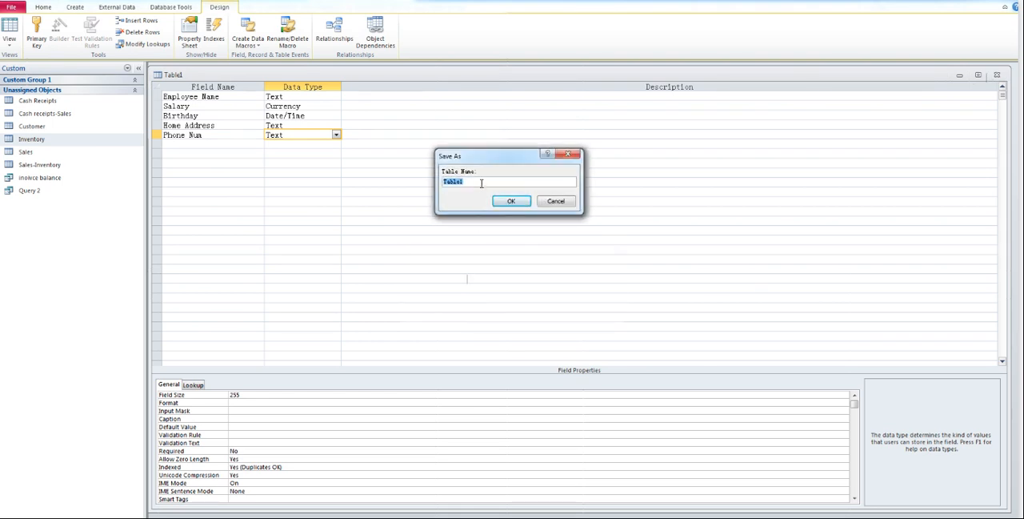
pyautogui.write('Employee')
pyautogui.click(510, 201)
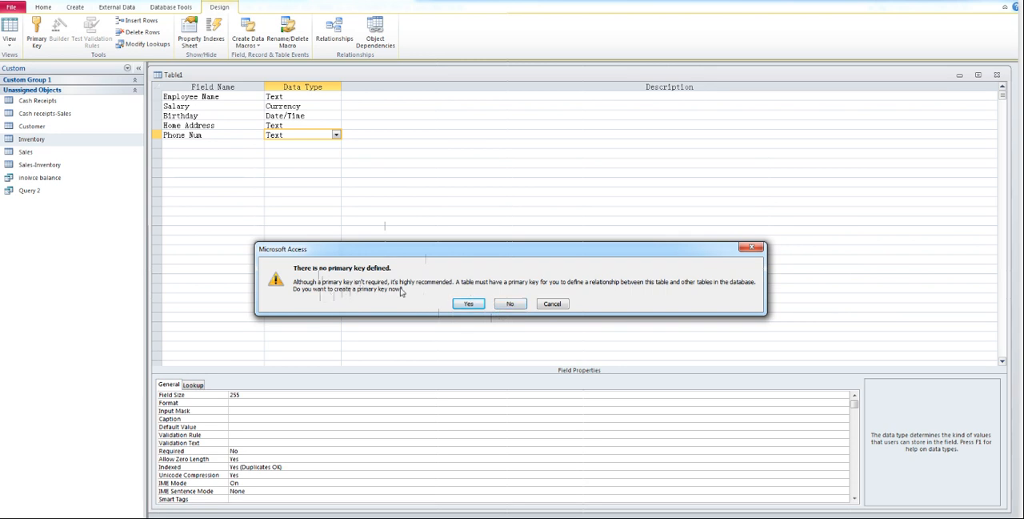
pyautogui.click(469, 304)
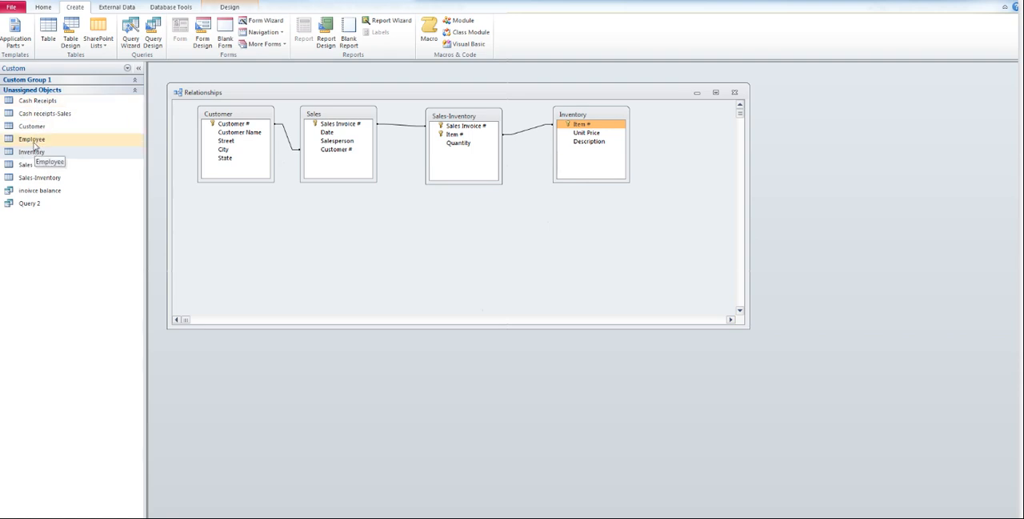
# Step: Open the Employee table, switch it to Design View and make Employee Name the primary key
pyautogui.doubleClick(34, 140)
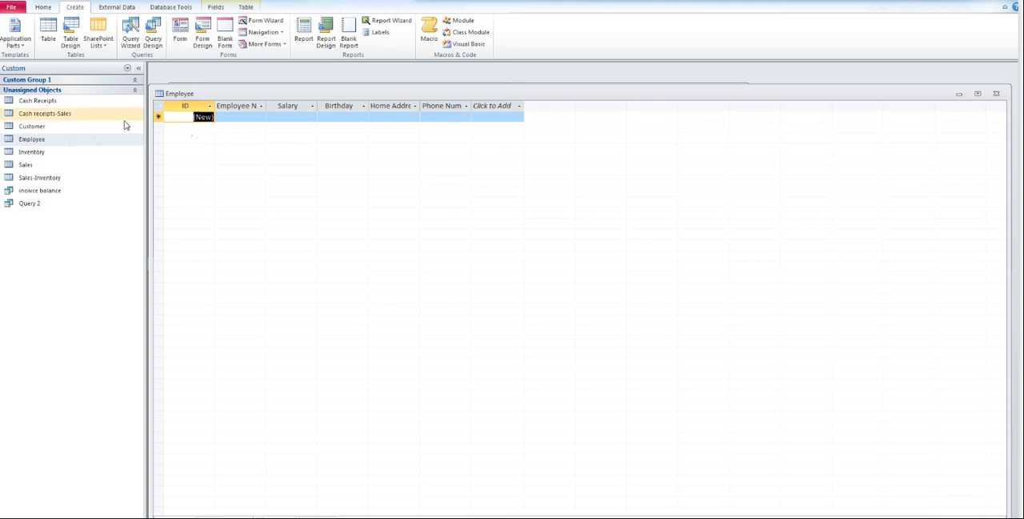
pyautogui.rightClick(32, 142)
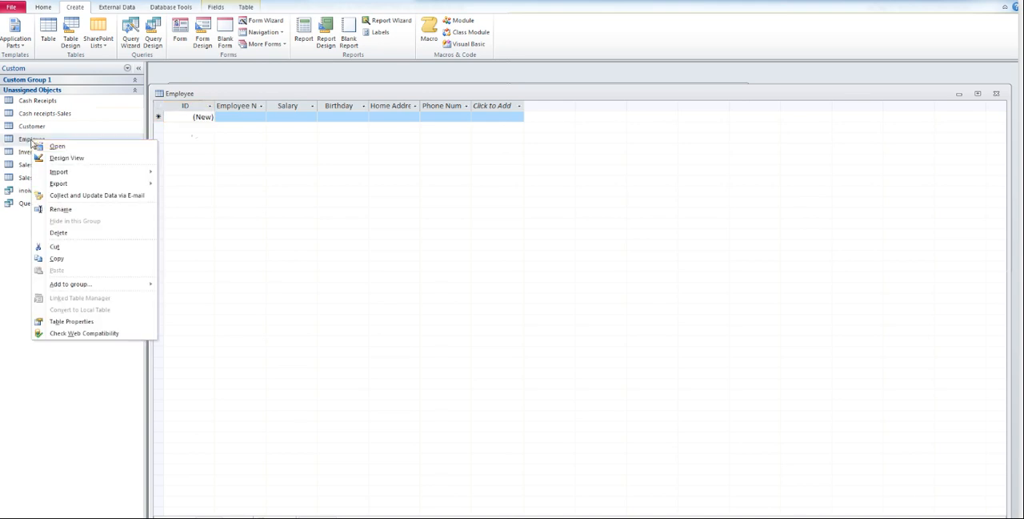
pyautogui.click(50, 156)
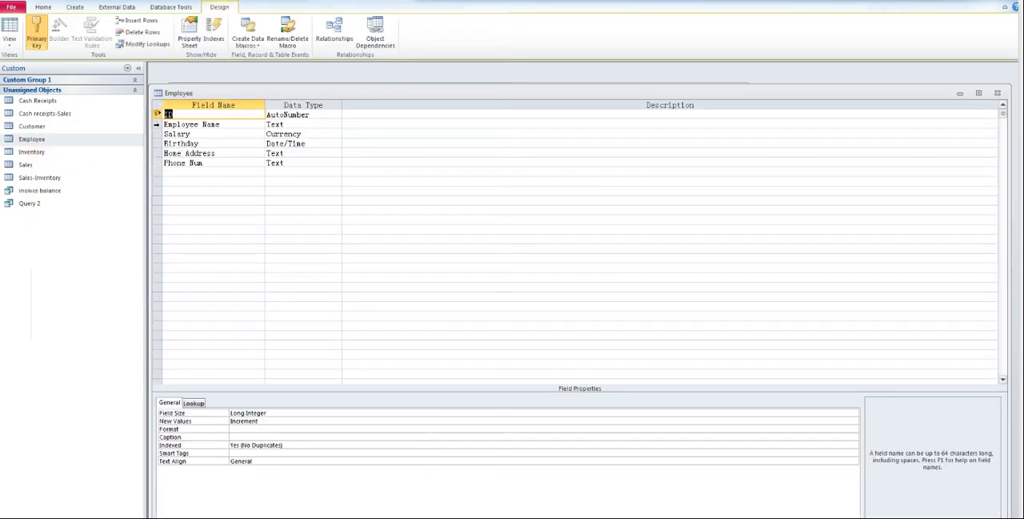
pyautogui.click(157, 124)
pyautogui.rightClick(158, 127)
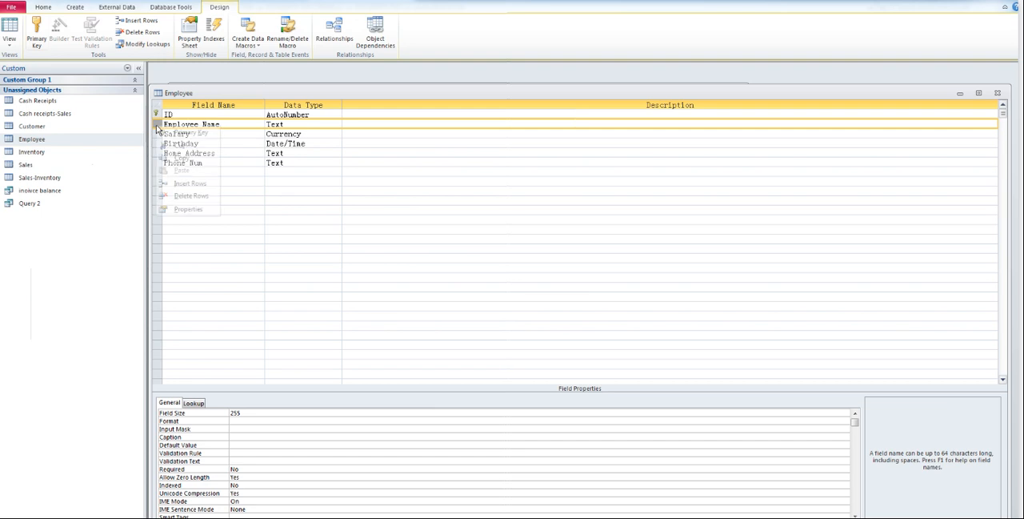
pyautogui.click(177, 134)
# Step: Delete the ID field from the Employee table design
pyautogui.click(157, 114)
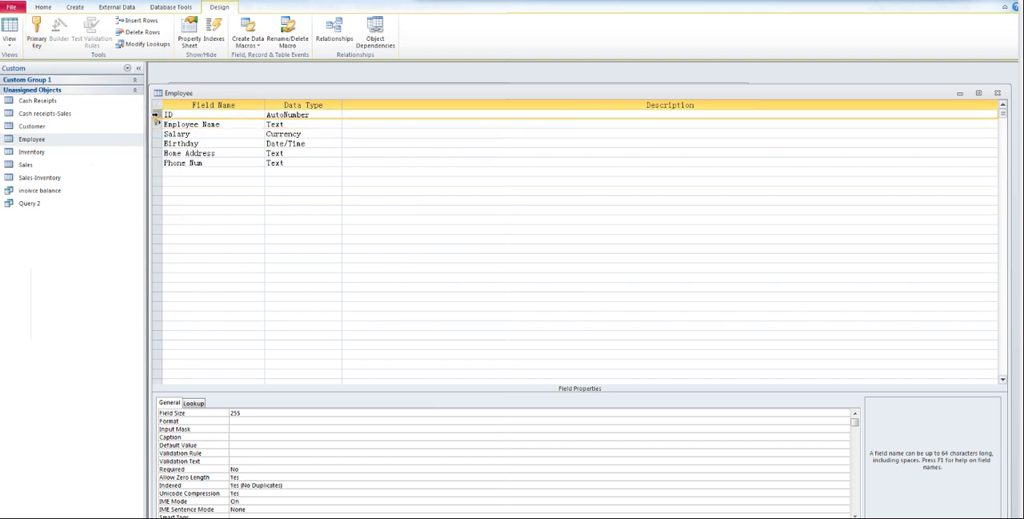
pyautogui.rightClick(157, 115)
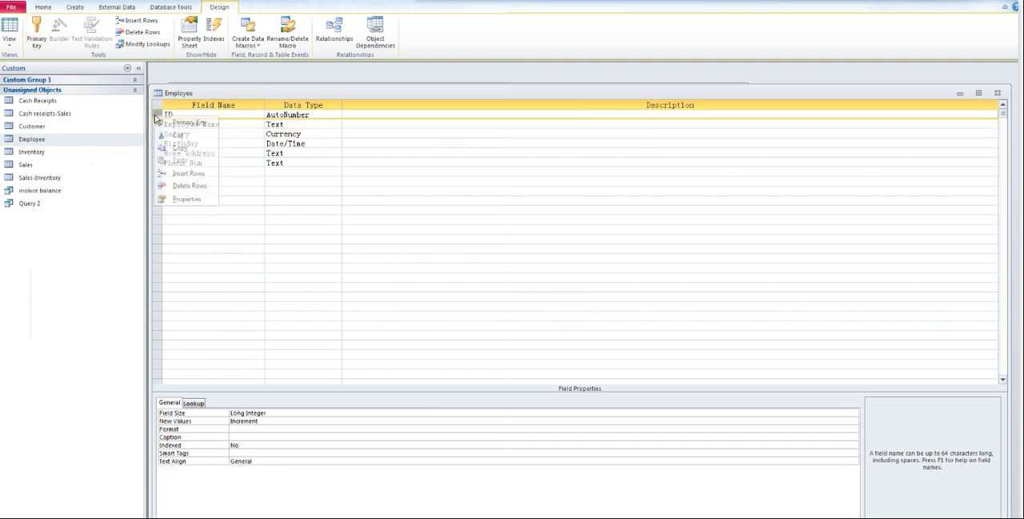
pyautogui.click(190, 185)
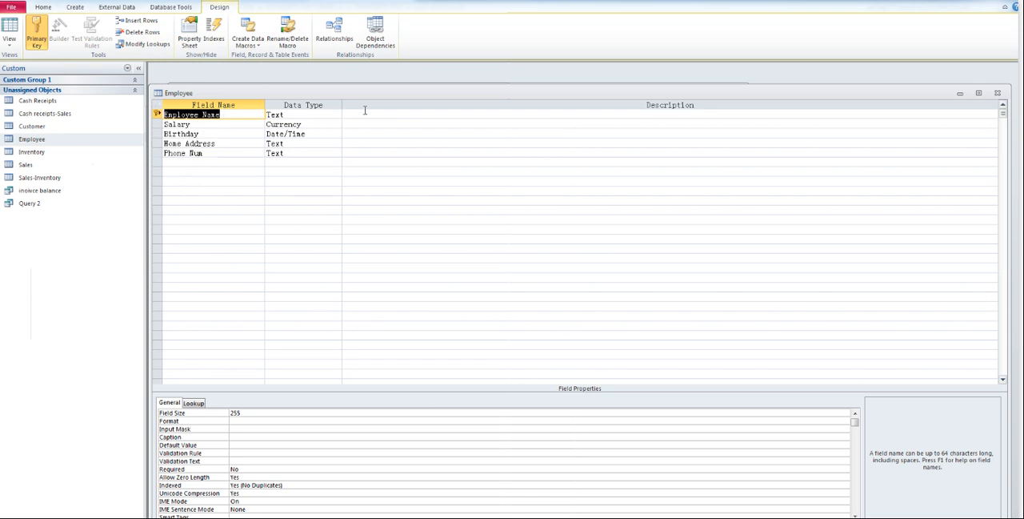
# Step: Save and close the Employee table design, and check its fields in the datasheet before closing it
pyautogui.moveTo(347, 96); pyautogui.dragTo(345, 76)
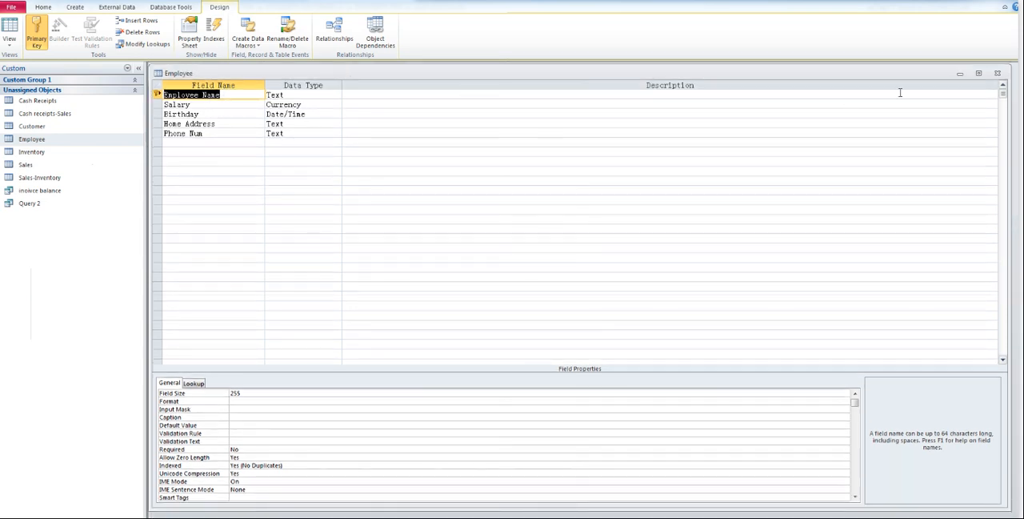
pyautogui.click(997, 73)
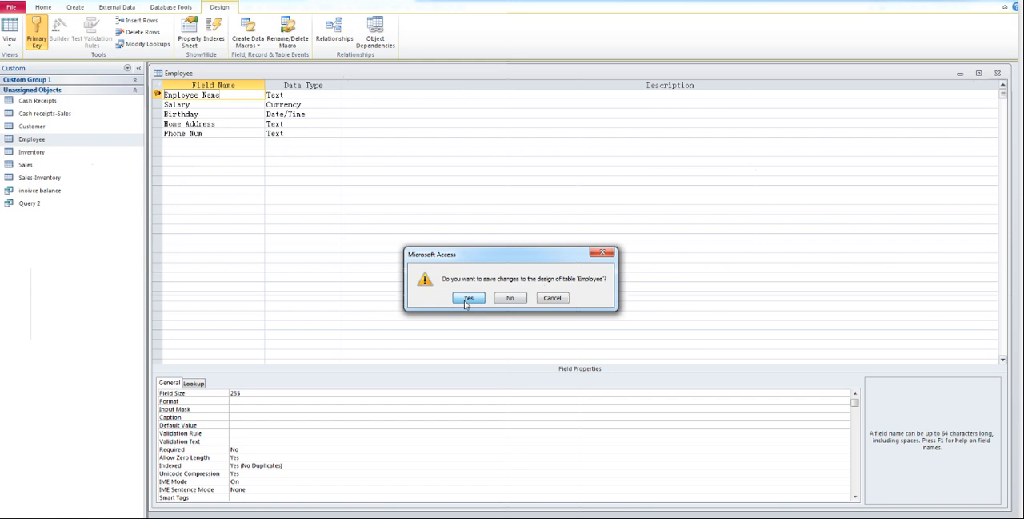
pyautogui.click(467, 297)
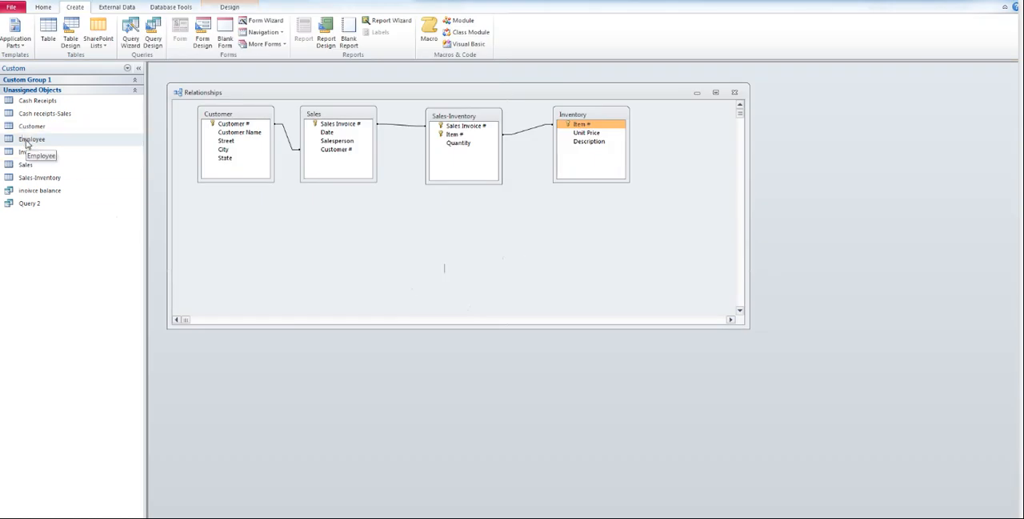
pyautogui.doubleClick(26, 140)
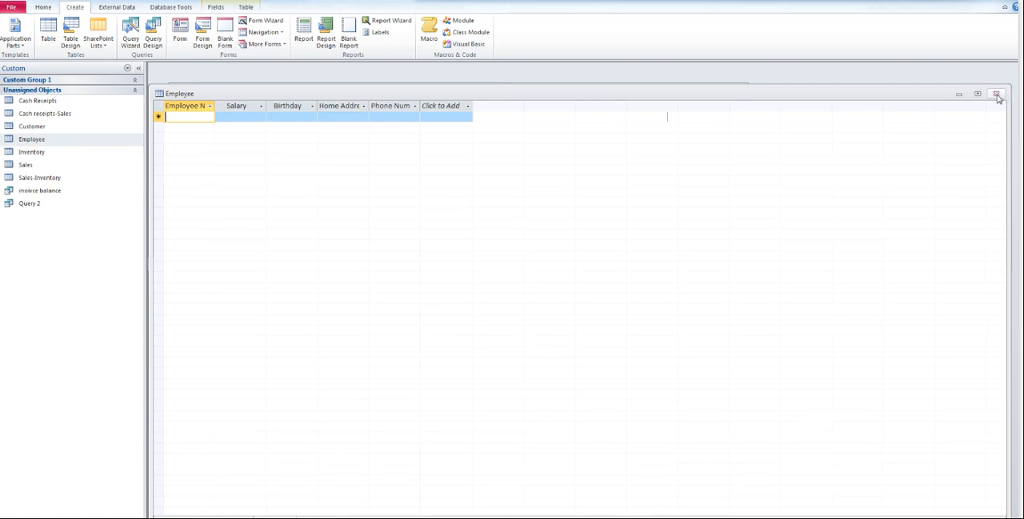
pyautogui.click(996, 95)
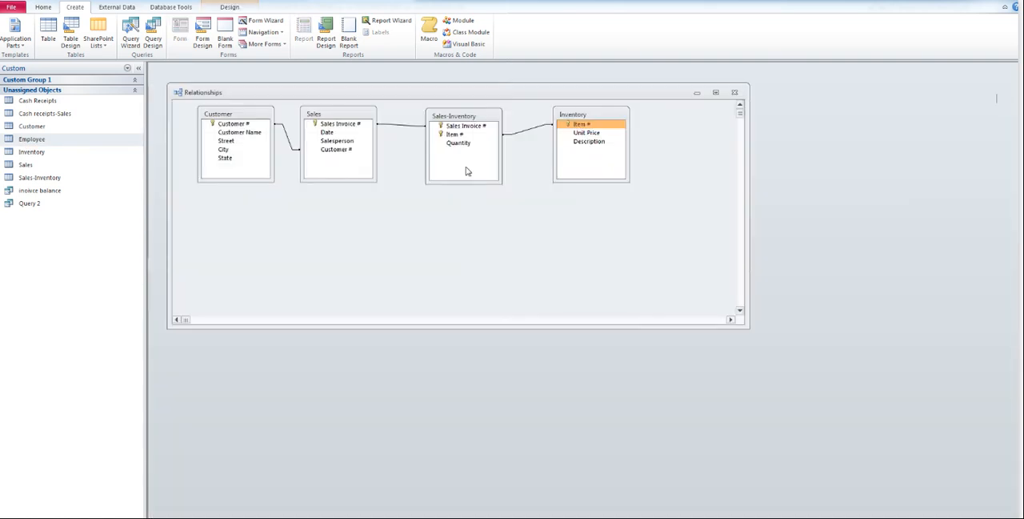
# Step: Copy the salesperson's name for invoice 101 from the Sales table into Employee Name of a new Employee record
pyautogui.doubleClick(26, 164)
pyautogui.click(312, 117)
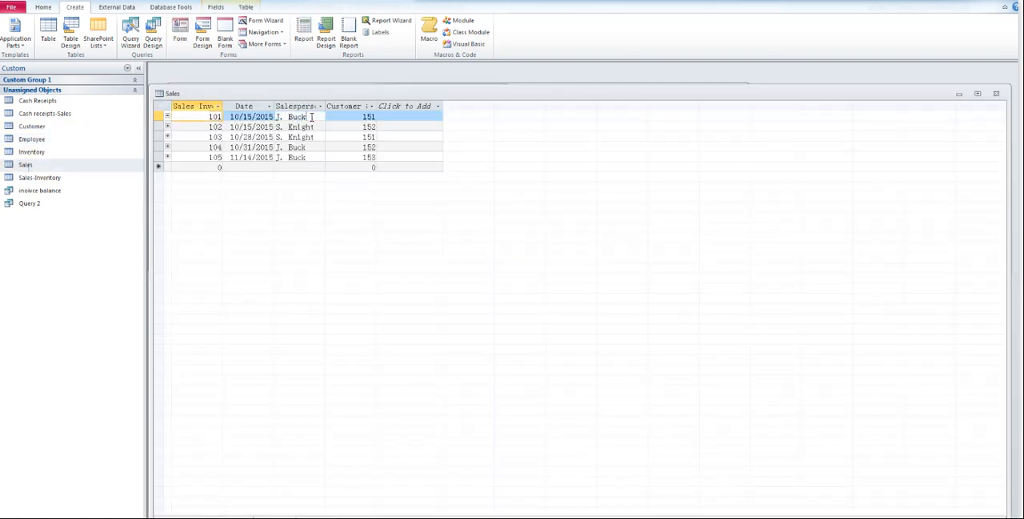
pyautogui.moveTo(312, 117); pyautogui.dragTo(253, 119)
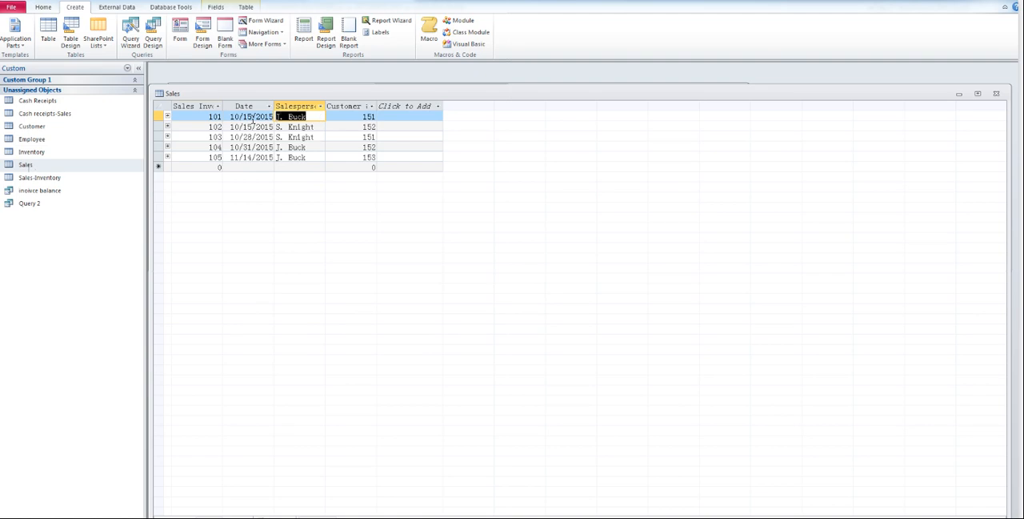
pyautogui.click(312, 127)
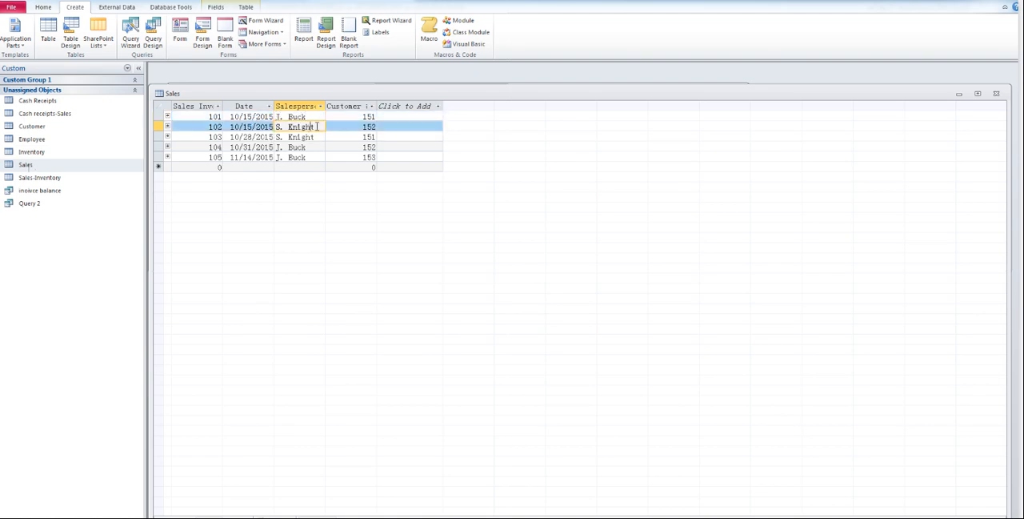
pyautogui.moveTo(315, 117); pyautogui.dragTo(245, 117)
pyautogui.hotkey('ctrl', 'c')
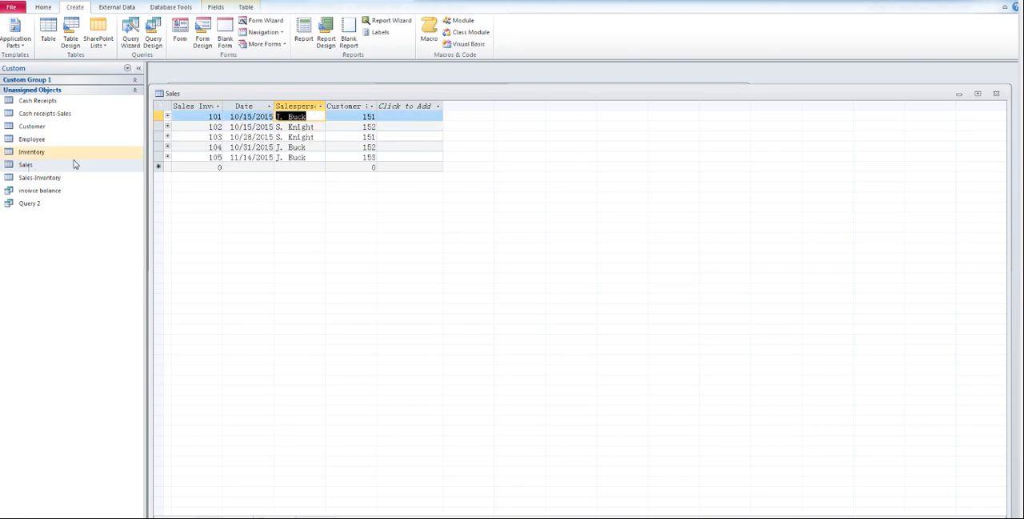
pyautogui.doubleClick(39, 140)
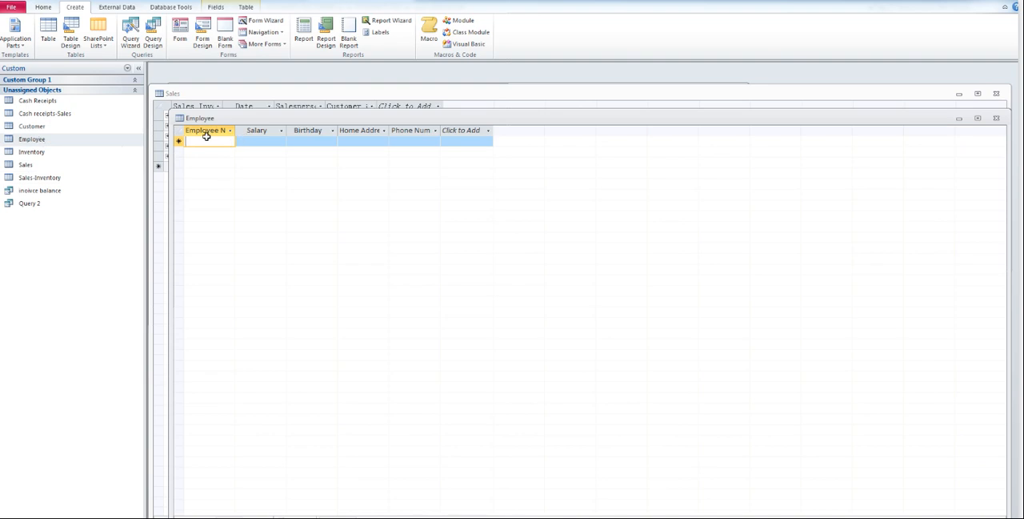
pyautogui.hotkey('ctrl', 'v')
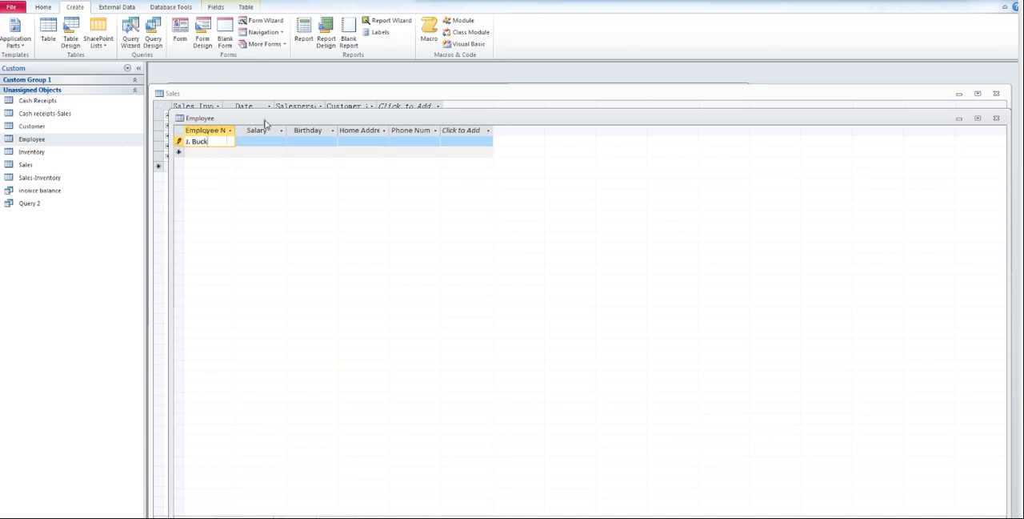
# Step: Move the Employee and Sales datasheets down to check the Sales table's salespeople, and return to the Employee table
pyautogui.moveTo(266, 121); pyautogui.dragTo(263, 194)
pyautogui.click(308, 137)
pyautogui.click(317, 126)
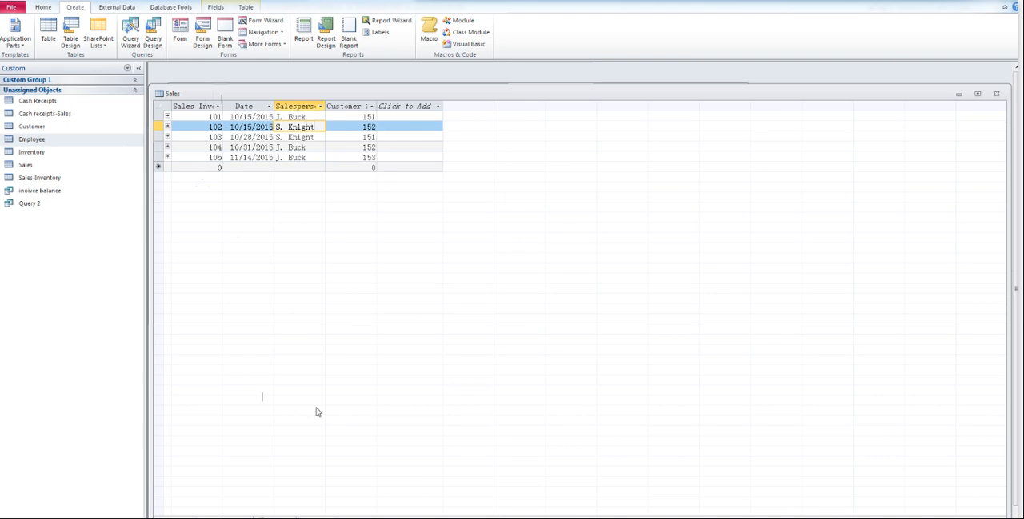
pyautogui.moveTo(478, 93); pyautogui.dragTo(467, 128)
pyautogui.click(443, 85)
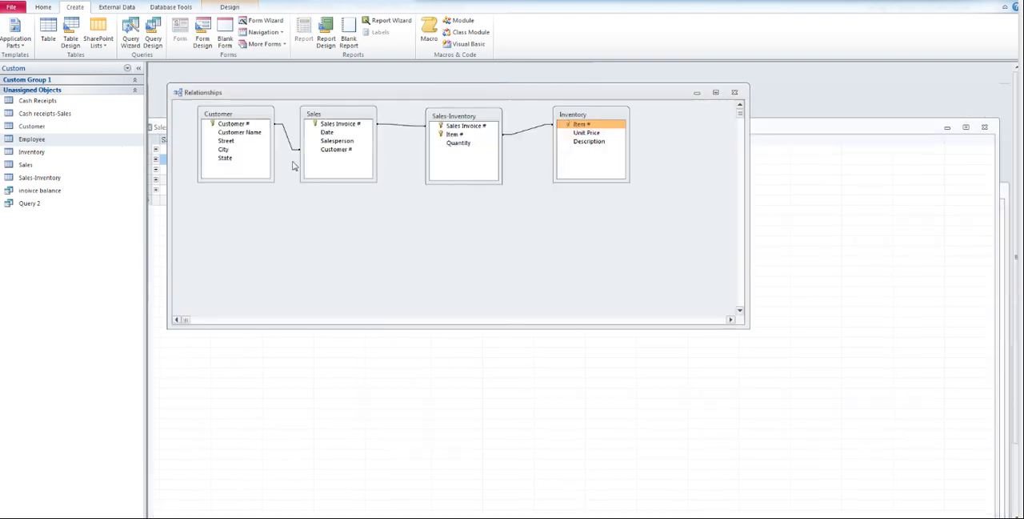
pyautogui.doubleClick(30, 140)
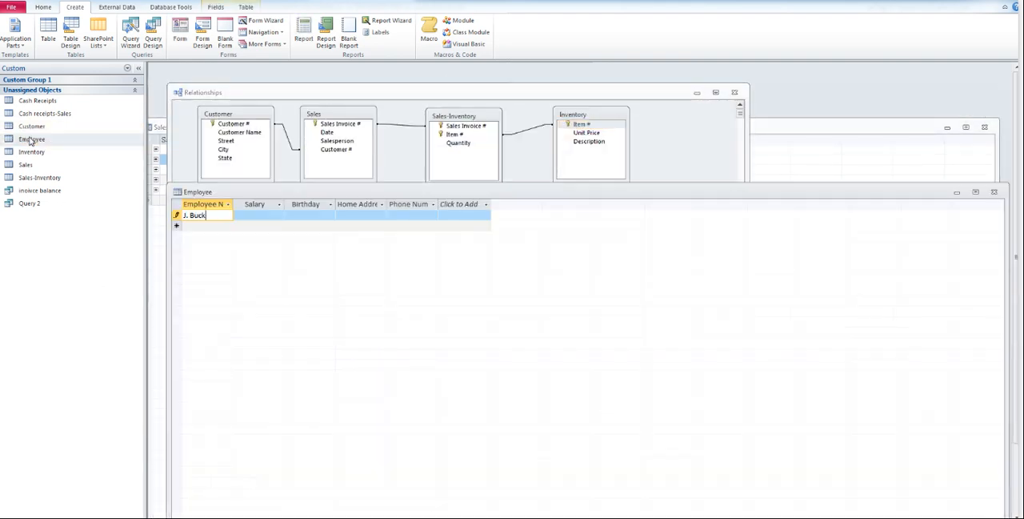
pyautogui.write('J. Buck')
# Step: Try to paste the copied salesperson's name into a second Employee record, and clear the duplicate entry
pyautogui.click(200, 228)
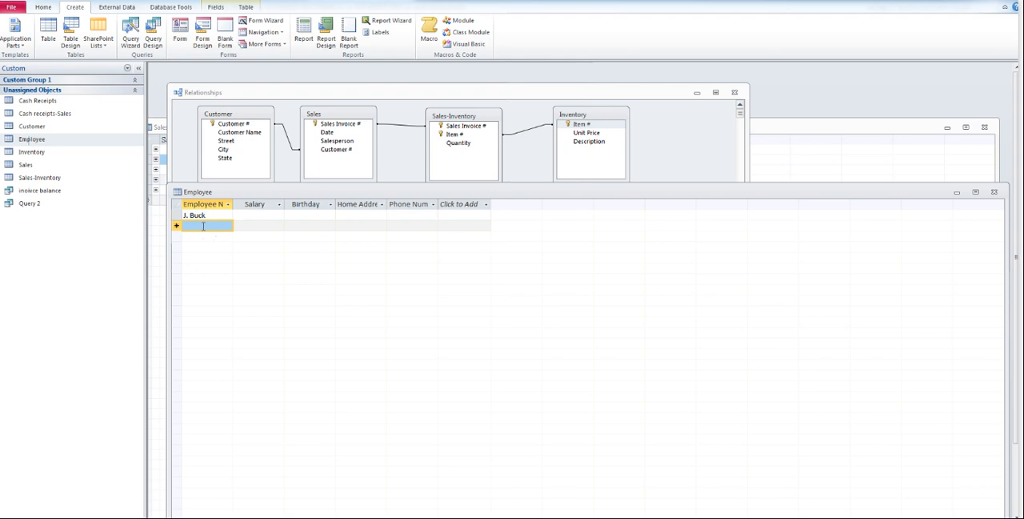
pyautogui.hotkey('ctrl', 'v')
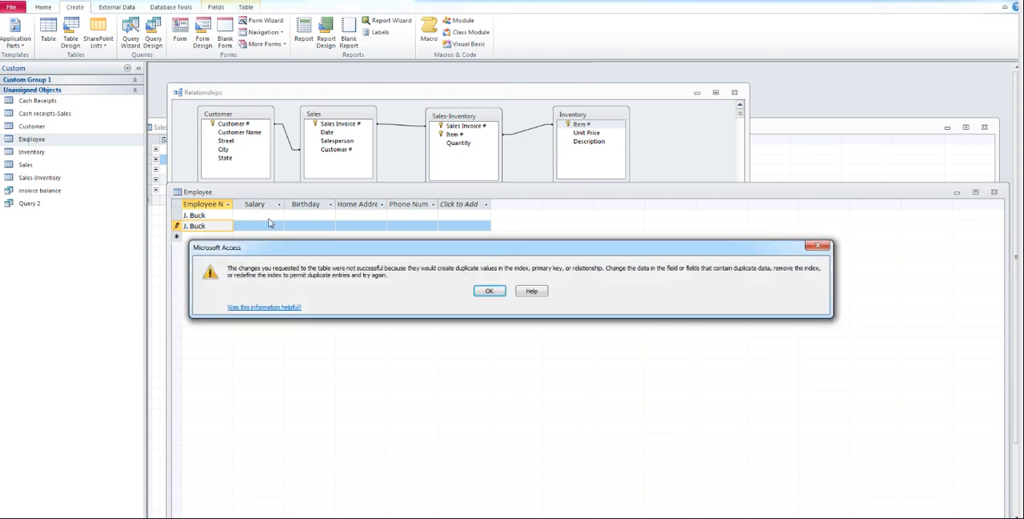
pyautogui.click(490, 291)
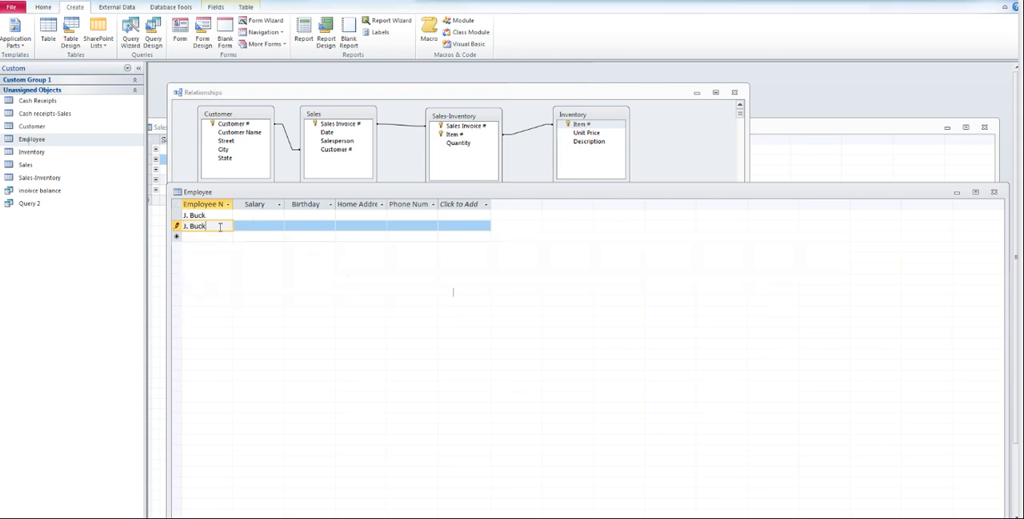
pyautogui.moveTo(220, 226); pyautogui.dragTo(153, 225)
pyautogui.write('S')
# Step: Copy the salesperson's name for invoice 102 from the Sales table into Employee Name of the second Employee record
pyautogui.click(160, 228)
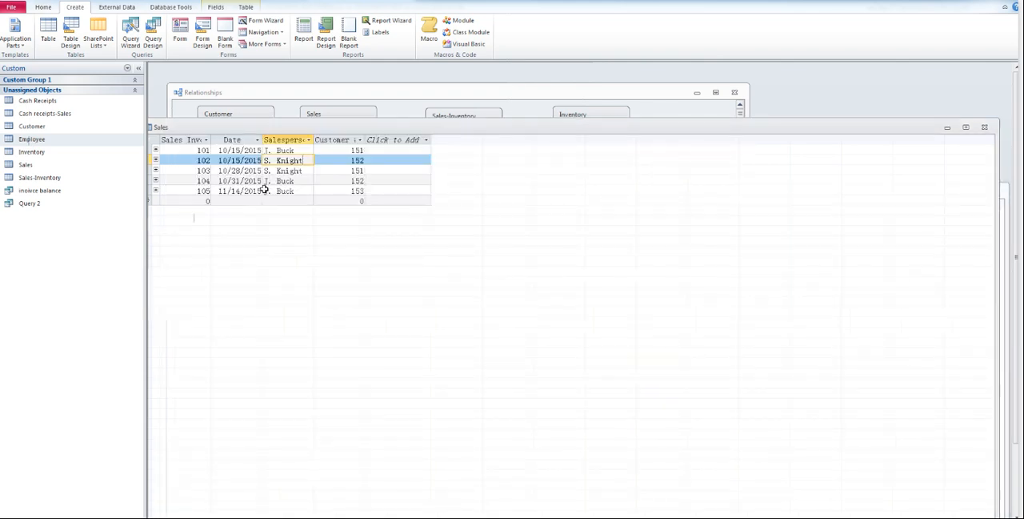
pyautogui.moveTo(304, 160); pyautogui.dragTo(239, 154)
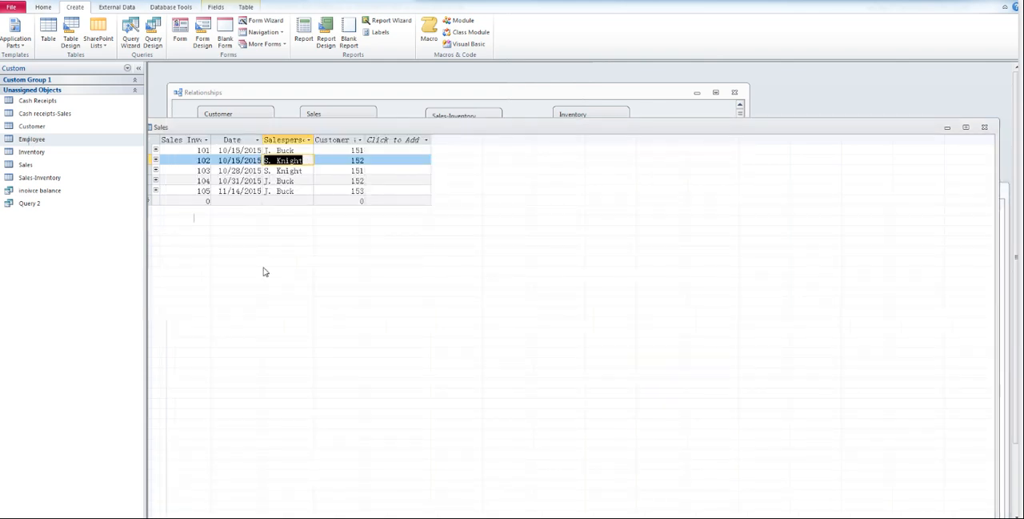
pyautogui.click(439, 92)
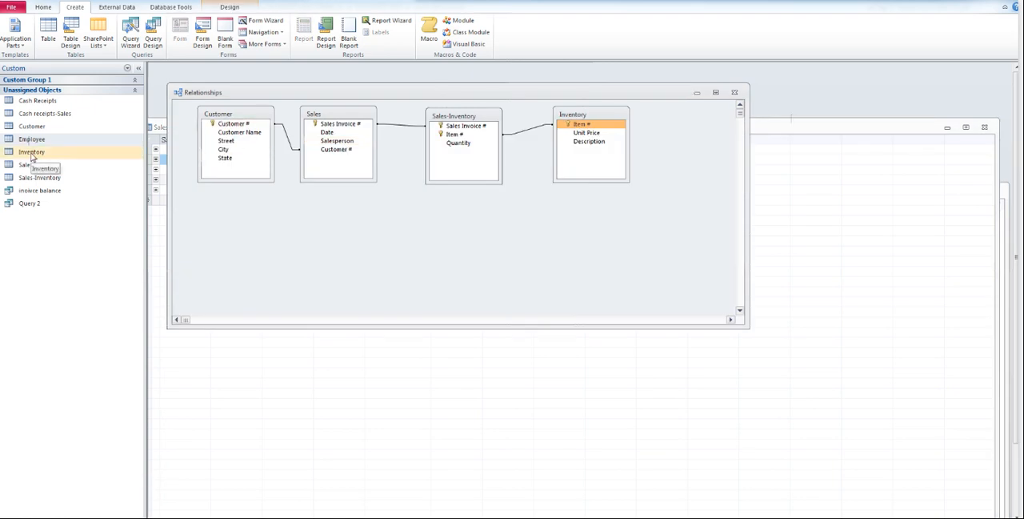
pyautogui.doubleClick(32, 138)
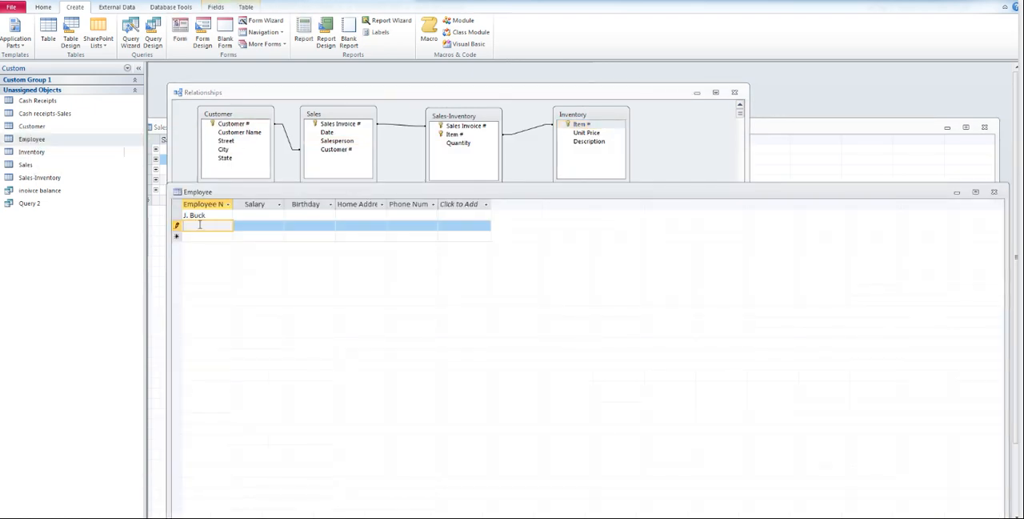
pyautogui.write('S. Knight')
# Step: Enter salaries of 100 for the first employee and 200 for the second employee
pyautogui.click(274, 218)
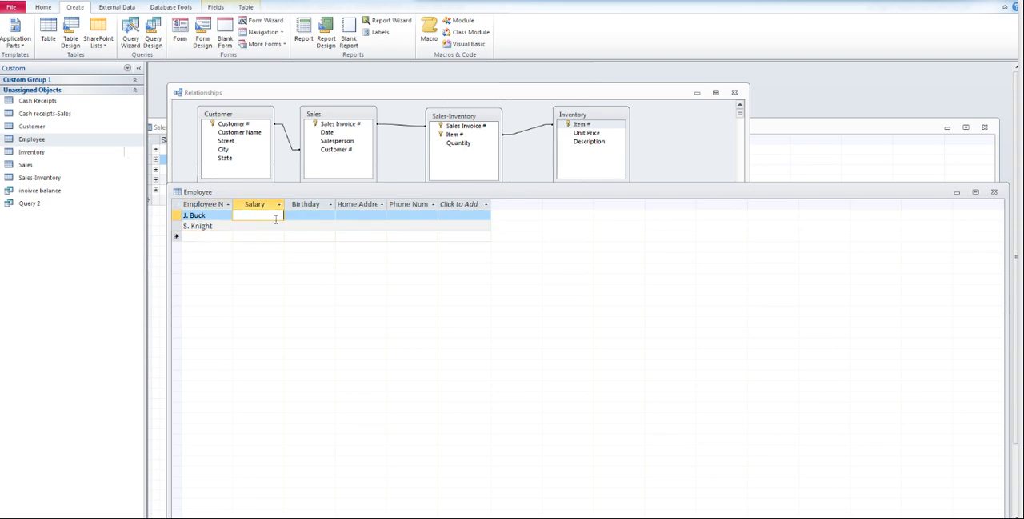
pyautogui.write('100')
pyautogui.click(270, 225)
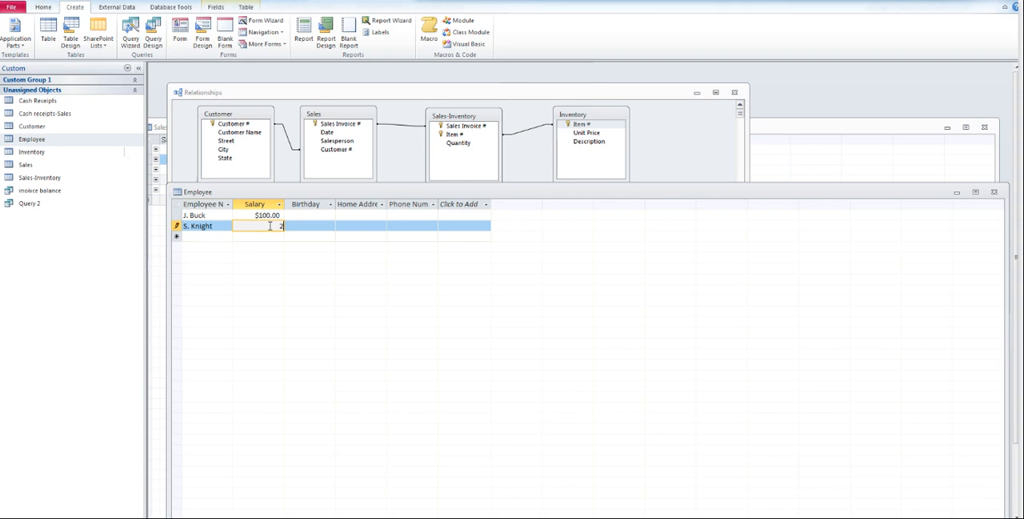
# Step: Pick a birthday for each of the two employees from the calendar
pyautogui.click(310, 216)
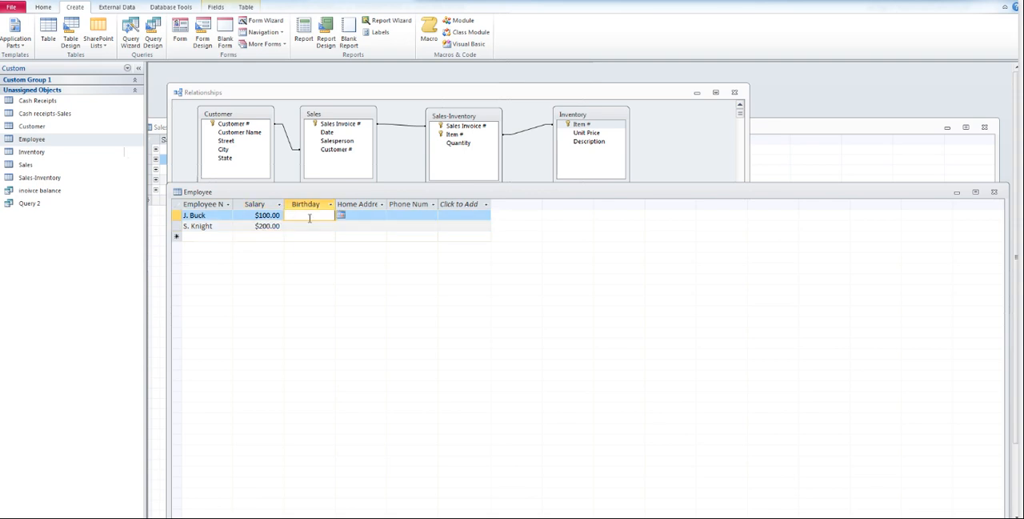
pyautogui.click(342, 216)
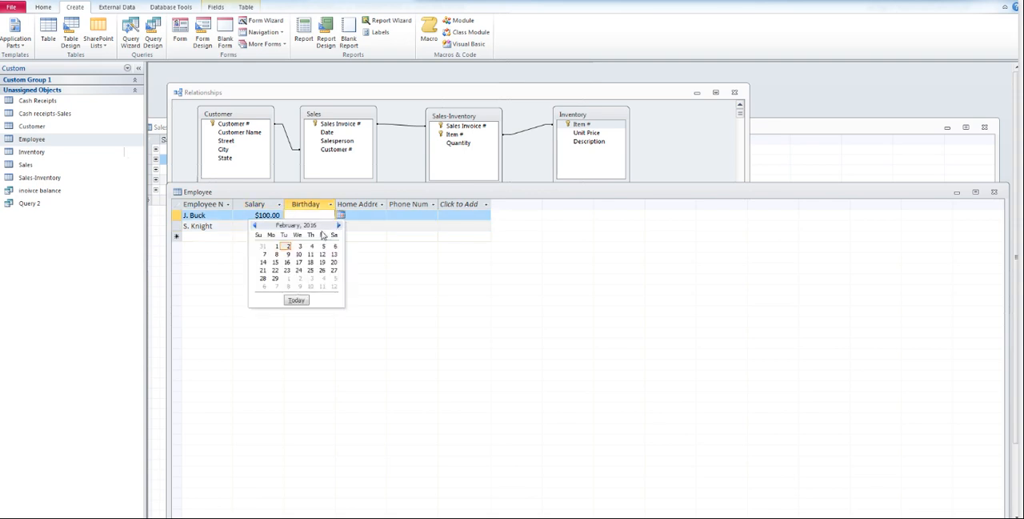
pyautogui.click(276, 246)
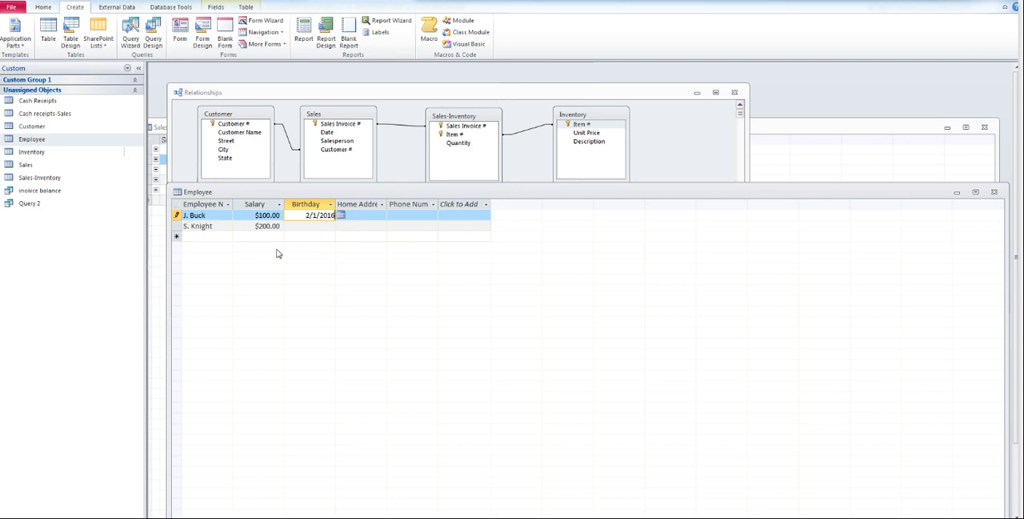
pyautogui.click(338, 226)
pyautogui.click(324, 225)
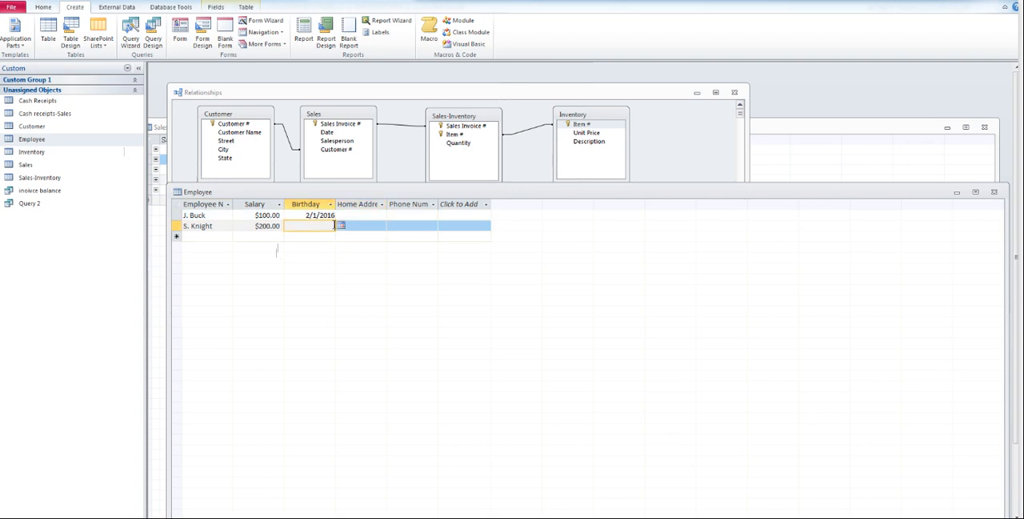
pyautogui.click(341, 226)
pyautogui.click(276, 264)
# Step: Close the Employee and Sales tables and bring the Relationships window into view
pyautogui.moveTo(807, 193); pyautogui.dragTo(793, 115)
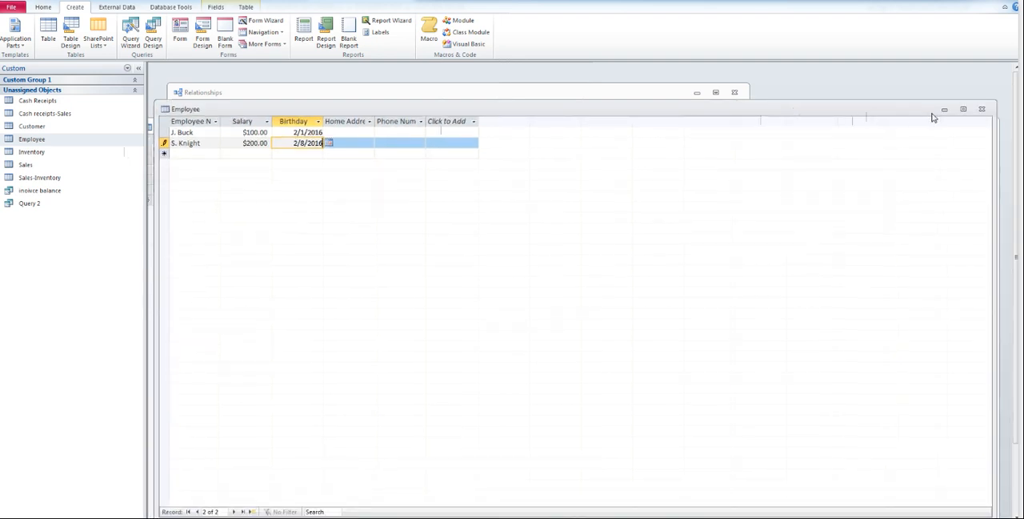
pyautogui.click(982, 109)
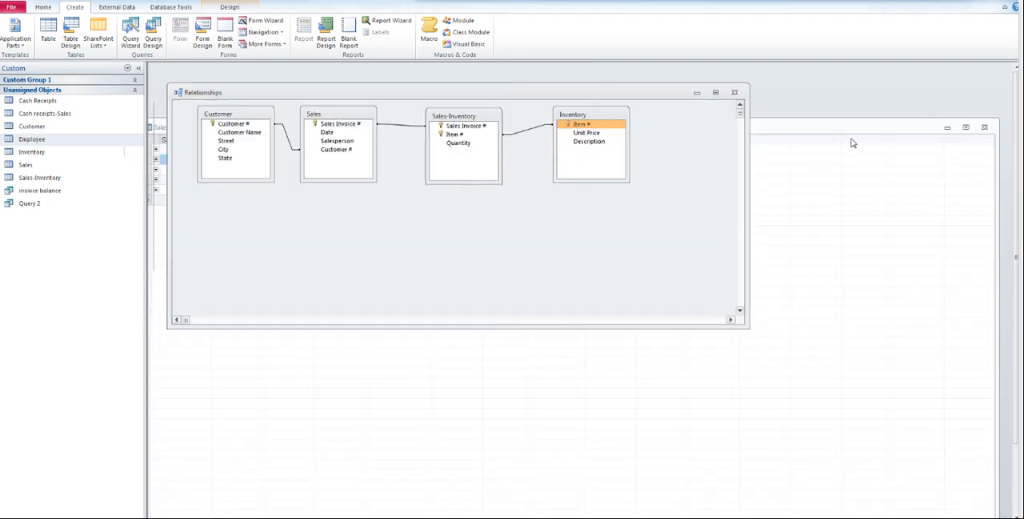
pyautogui.moveTo(849, 129); pyautogui.dragTo(845, 105)
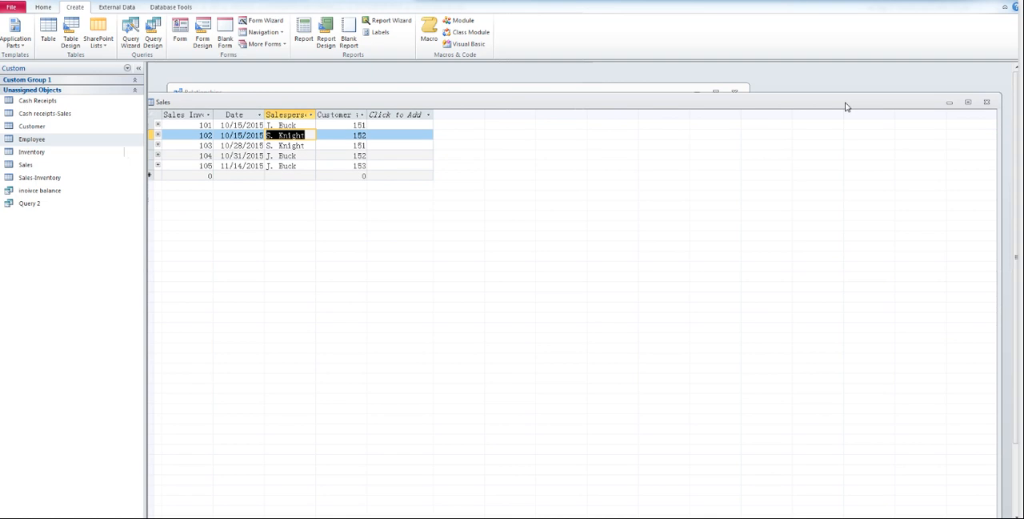
pyautogui.click(987, 103)
pyautogui.moveTo(639, 93); pyautogui.dragTo(638, 98)
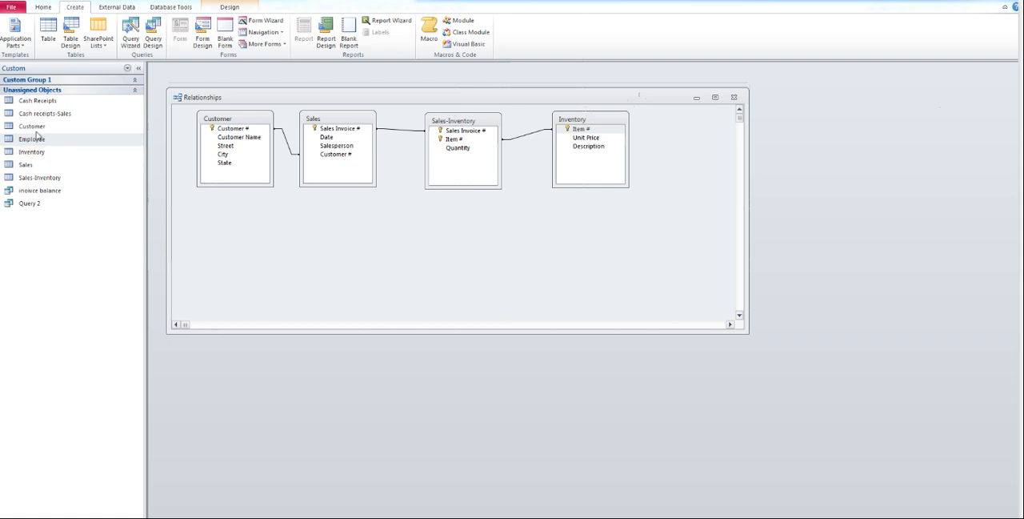
# Step: Add the Employee table to the Relationships window and relate its Employee Name to Salesperson in Sales, enforcing referential integrity
pyautogui.moveTo(29, 141); pyautogui.dragTo(561, 236)
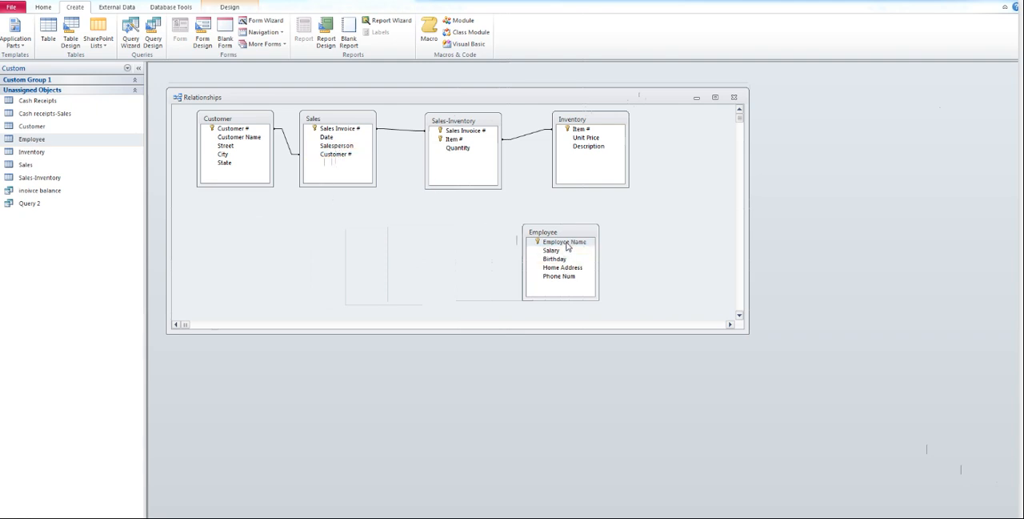
pyautogui.moveTo(565, 241); pyautogui.dragTo(349, 148)
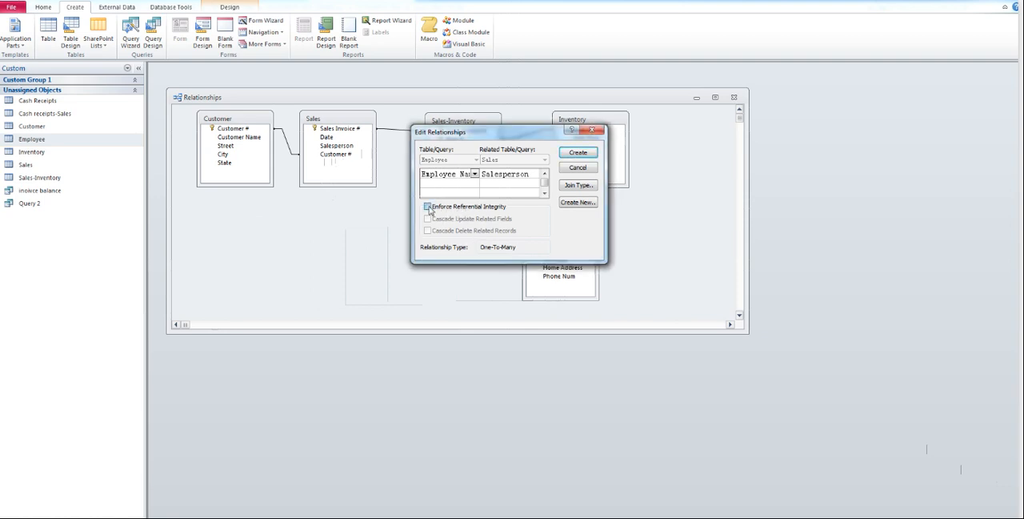
pyautogui.click(429, 208)
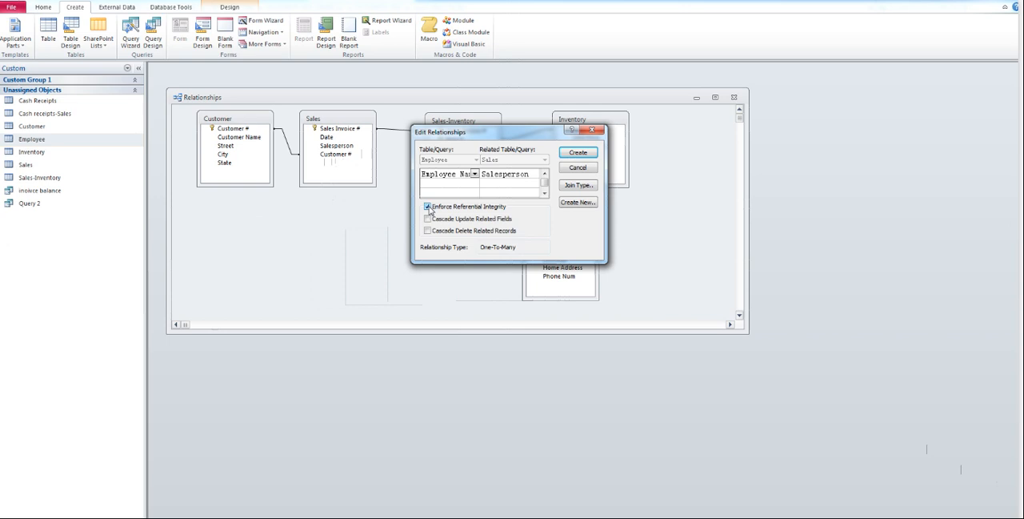
pyautogui.click(584, 155)
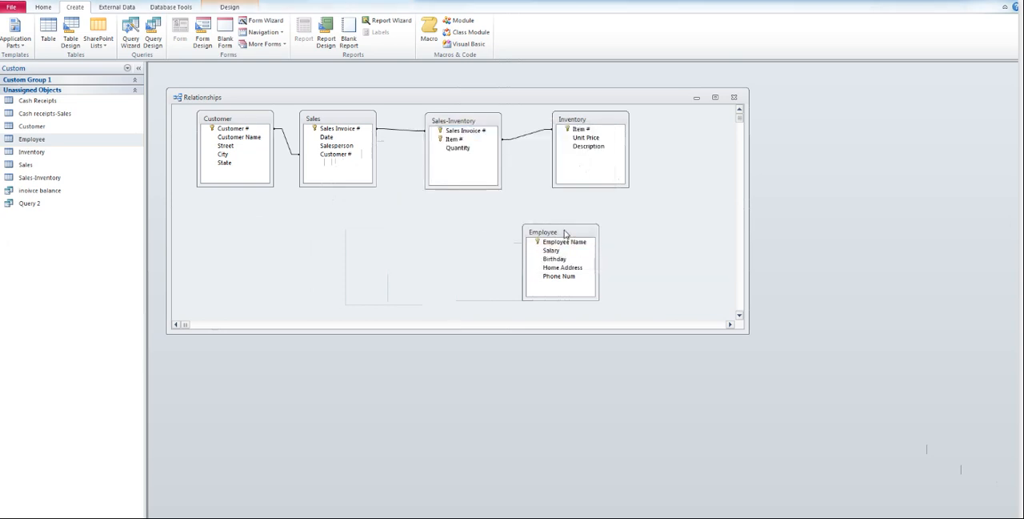
pyautogui.moveTo(564, 232)
pyautogui.mouseDown()
pyautogui.moveTo(465, 257)
pyautogui.moveTo(455, 240)
pyautogui.mouseUp()
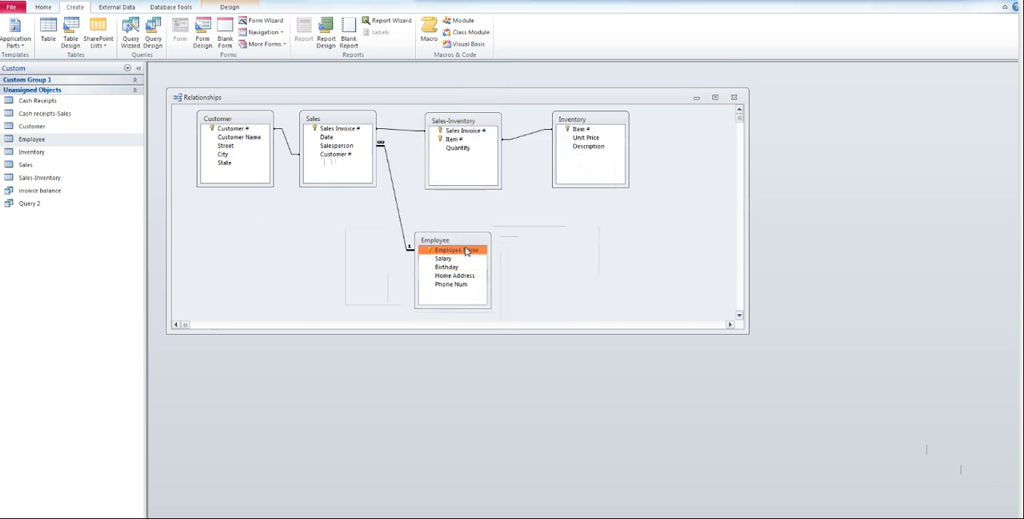